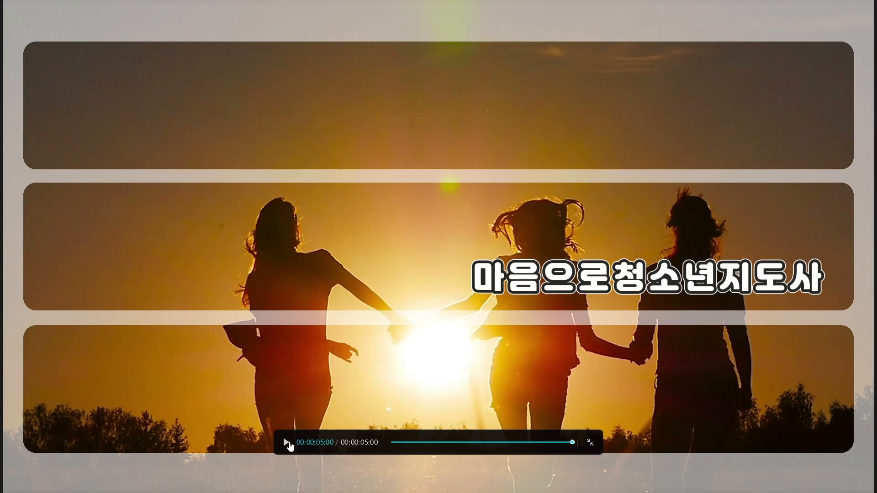
Exit the full-screen preview, search the stock library for "run", and add the family running through a field to the timeline.
{"action": "key", "text": "Escape"}
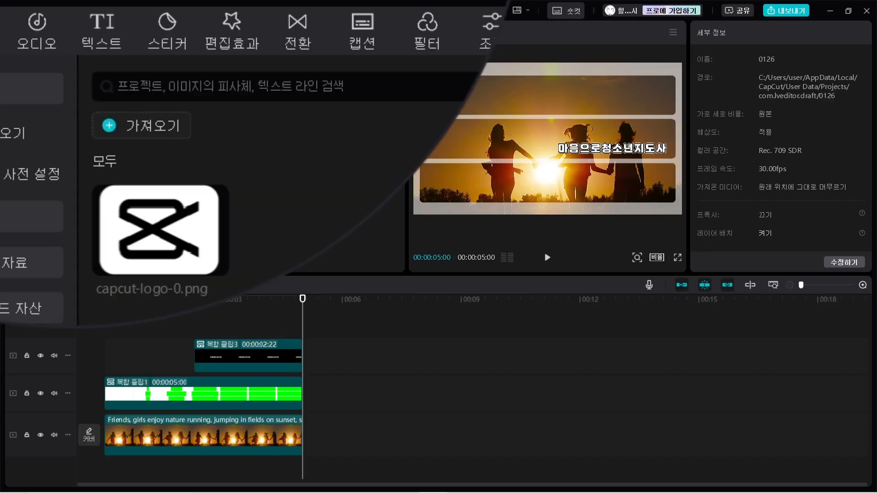
{"action": "left_click", "coordinate": [6, 267]}
{"action": "left_click", "coordinate": [151, 98]}
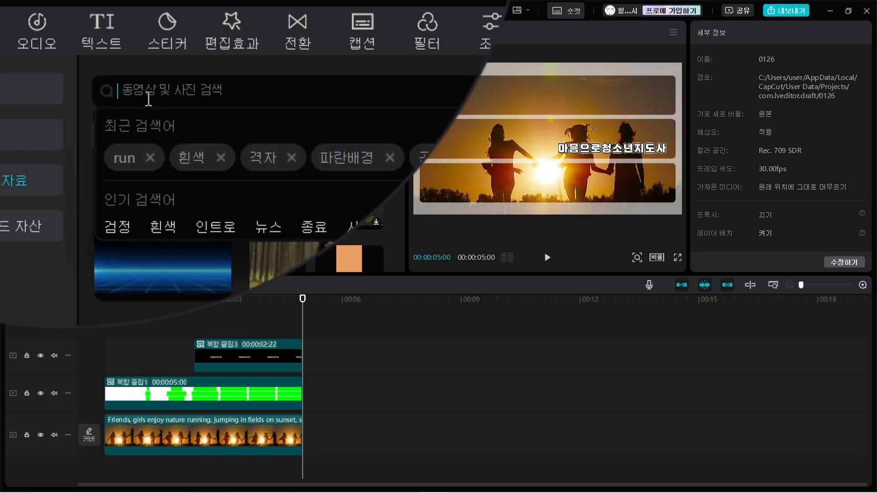
{"action": "type", "text": "fu"}
{"action": "key", "text": "BackSpace"}
{"action": "key", "text": "BackSpace"}
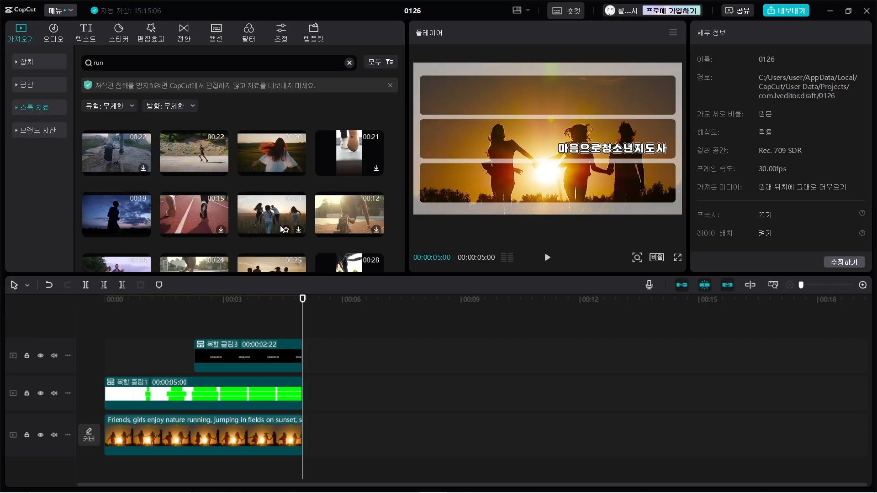
{"action": "scroll", "coordinate": [322, 225], "scroll_direction": "down", "scroll_amount": 1}
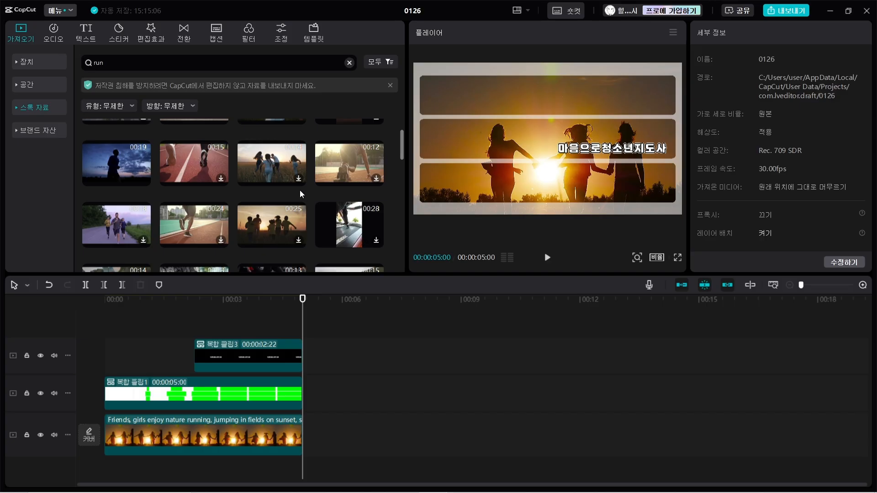
{"action": "left_click", "coordinate": [285, 160]}
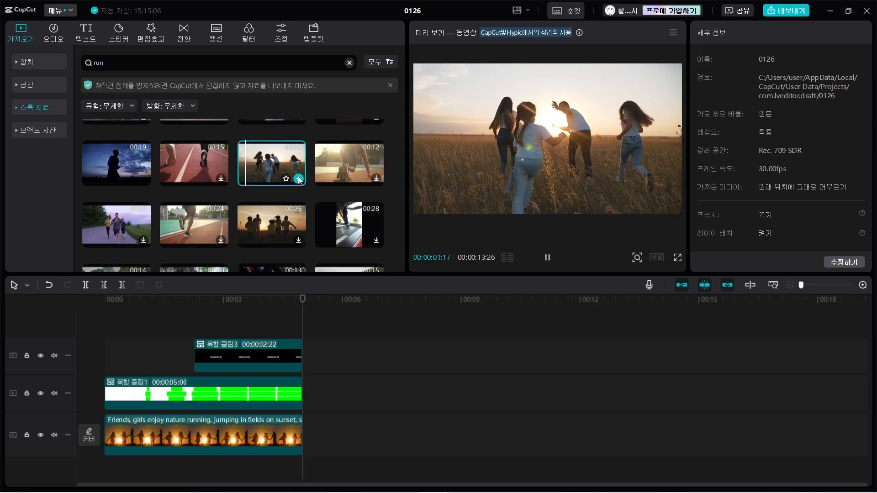
{"action": "left_click", "coordinate": [299, 179]}
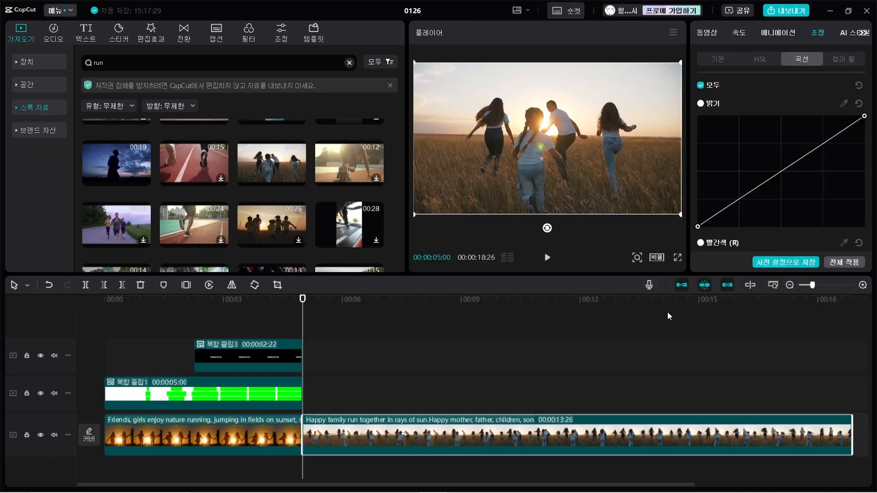
Turn off the main track magnet and move the running family clip later, leaving a gap after the first clip.
{"action": "left_click", "coordinate": [684, 286]}
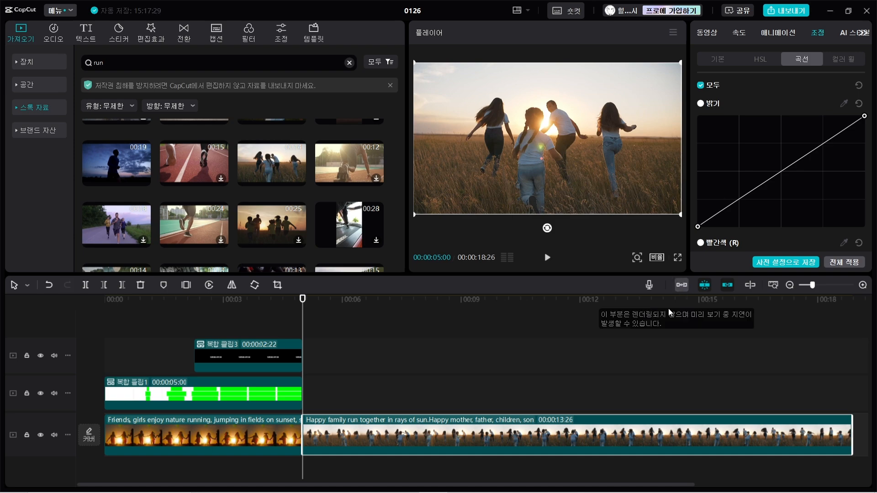
{"action": "left_click_drag", "start_coordinate": [392, 435], "coordinate": [476, 432]}
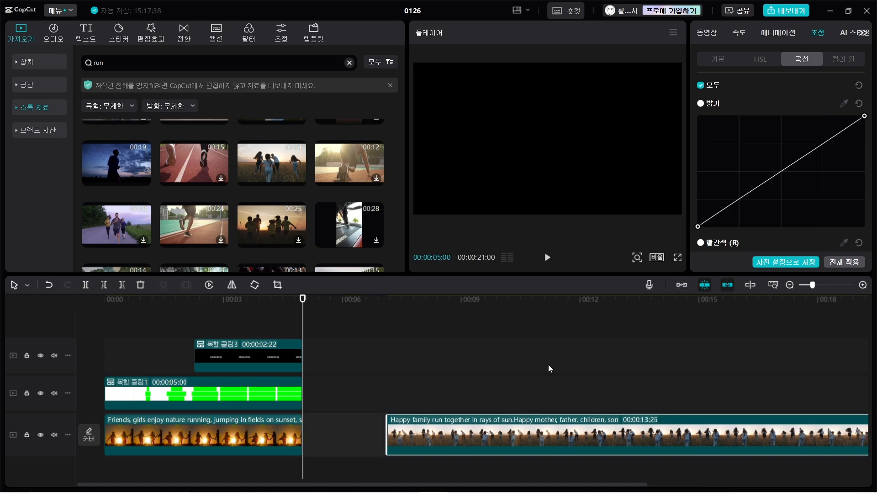
Trim the end of the running family clip to about 5 seconds and shift the clip slightly earlier.
{"action": "scroll", "coordinate": [504, 355], "scroll_direction": "down", "scroll_amount": 2, "text": "ctrl"}
{"action": "left_click_drag", "start_coordinate": [611, 433], "coordinate": [431, 430]}
{"action": "left_click", "coordinate": [376, 389]}
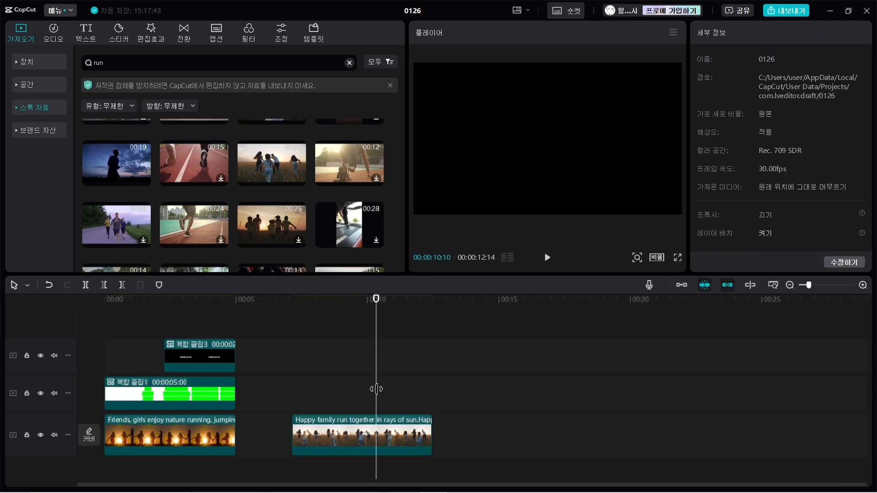
{"action": "left_click", "coordinate": [355, 435]}
{"action": "left_click_drag", "start_coordinate": [355, 434], "coordinate": [378, 434]}
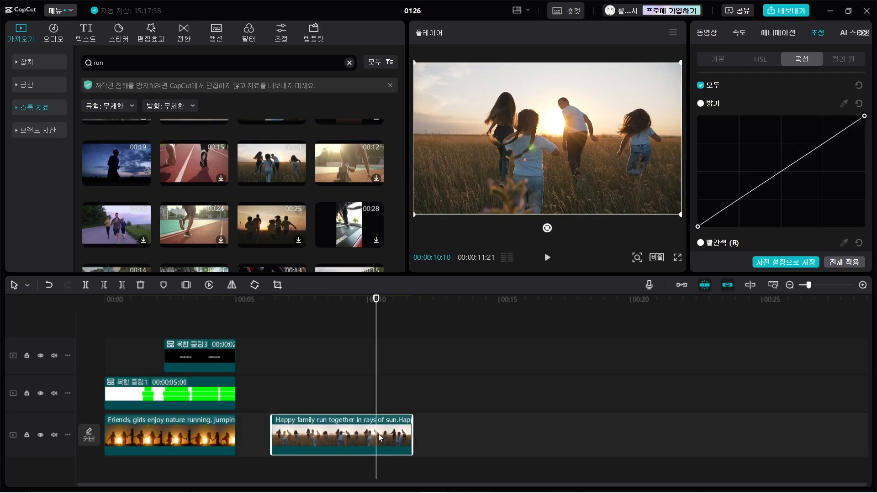
Search the stock library for "흰색 배경화면" and place the plain white image above the main track at about 00:00:13:02.
{"action": "left_click", "coordinate": [32, 112]}
{"action": "left_click", "coordinate": [133, 62]}
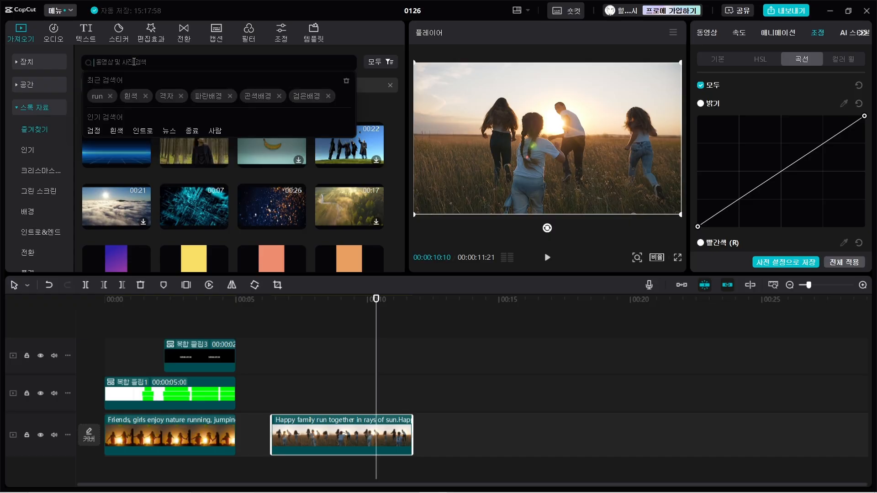
{"action": "type", "text": "gmls"}
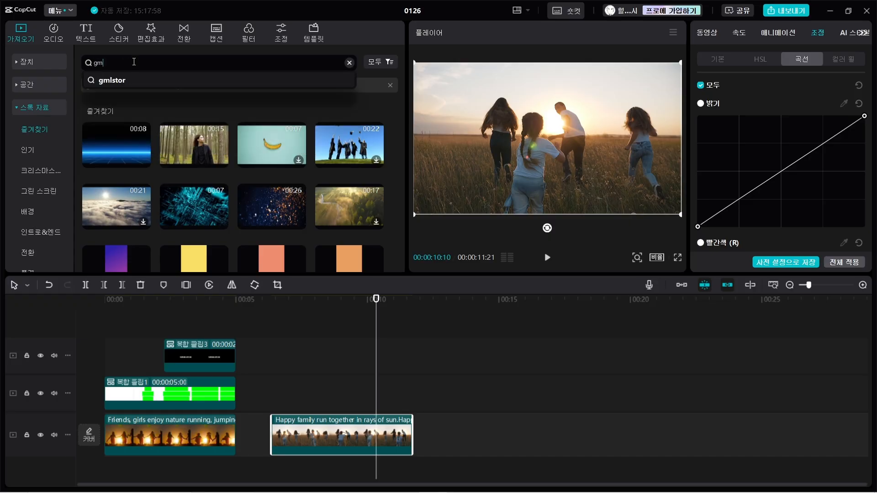
{"action": "key", "text": "BackSpace"}
{"action": "key", "text": "BackSpace"}
{"action": "key", "text": "BackSpace"}
{"action": "key", "text": "BackSpace"}
{"action": "type", "text": "흰색"}
{"action": "left_click", "coordinate": [118, 93]}
{"action": "left_click", "coordinate": [118, 153]}
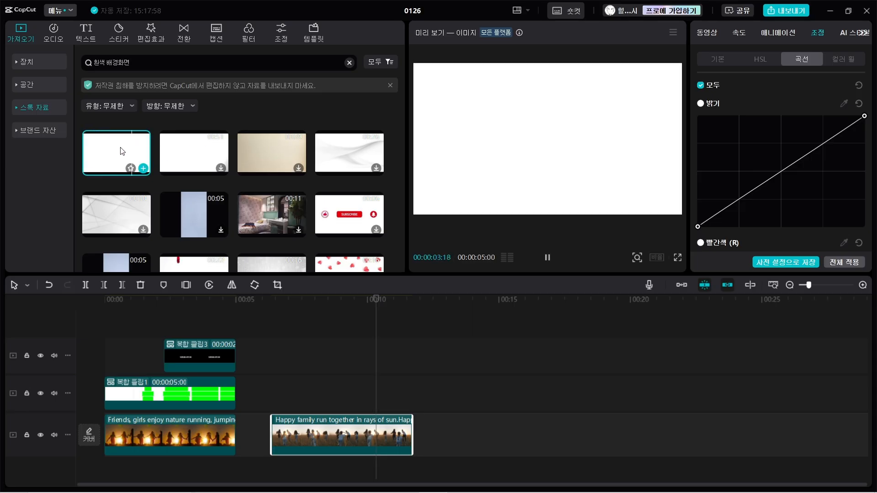
{"action": "left_click_drag", "start_coordinate": [122, 153], "coordinate": [448, 397]}
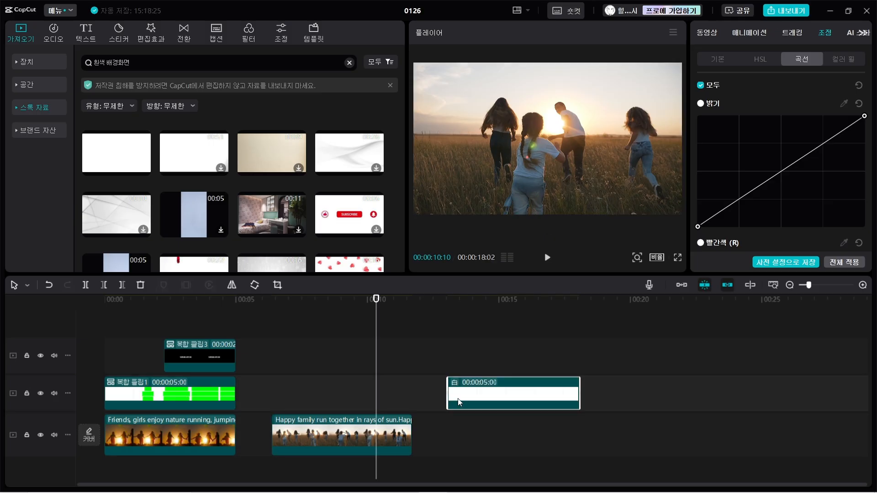
Duplicate the white clip onto the track directly above it, aligned to the same start time.
{"action": "left_click", "coordinate": [531, 358]}
{"action": "left_click", "coordinate": [452, 395]}
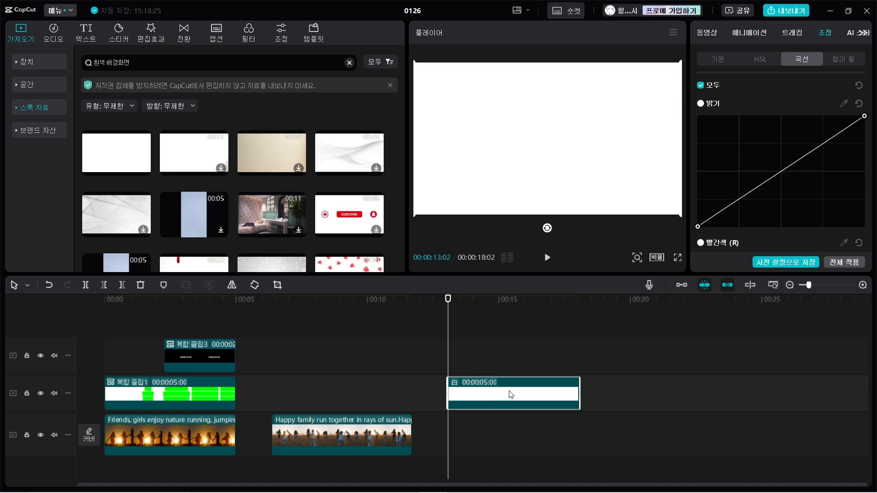
{"action": "key", "text": "ctrl+z"}
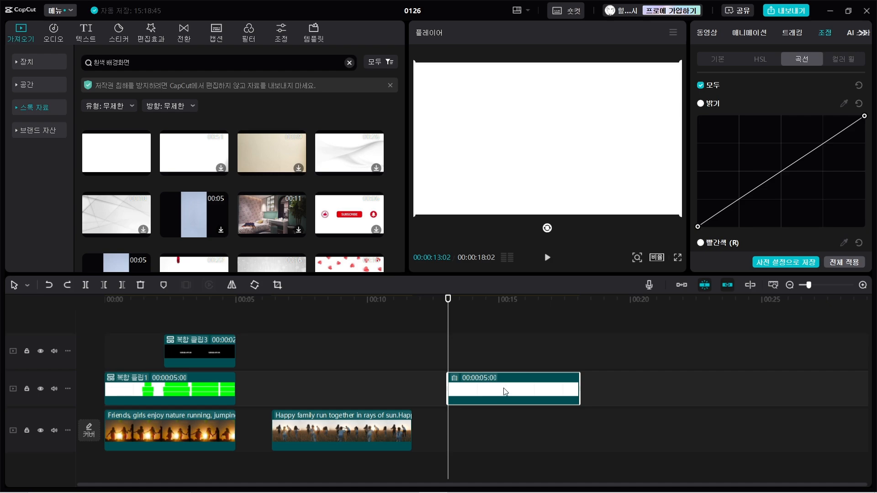
{"action": "left_click_drag", "start_coordinate": [498, 393], "coordinate": [499, 360]}
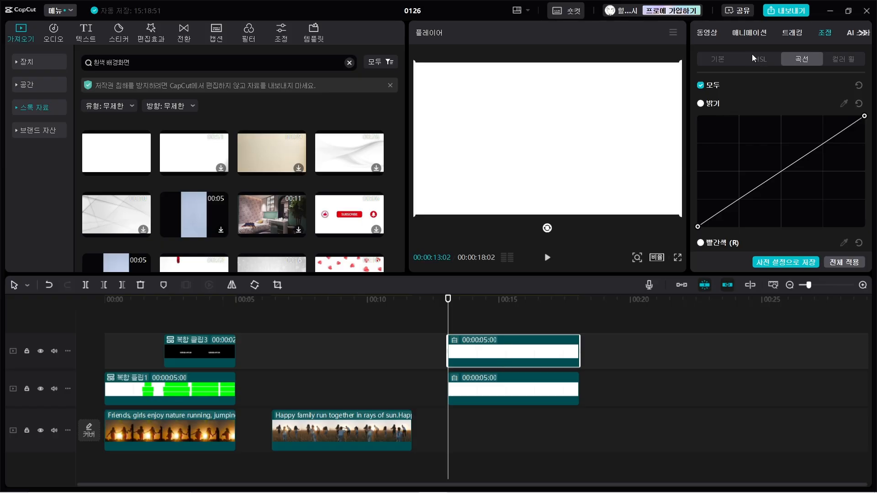
Turn the upper white clip bright green by moving the green curve's highlight point to the far upper-left corner of its graph.
{"action": "left_click", "coordinate": [474, 320]}
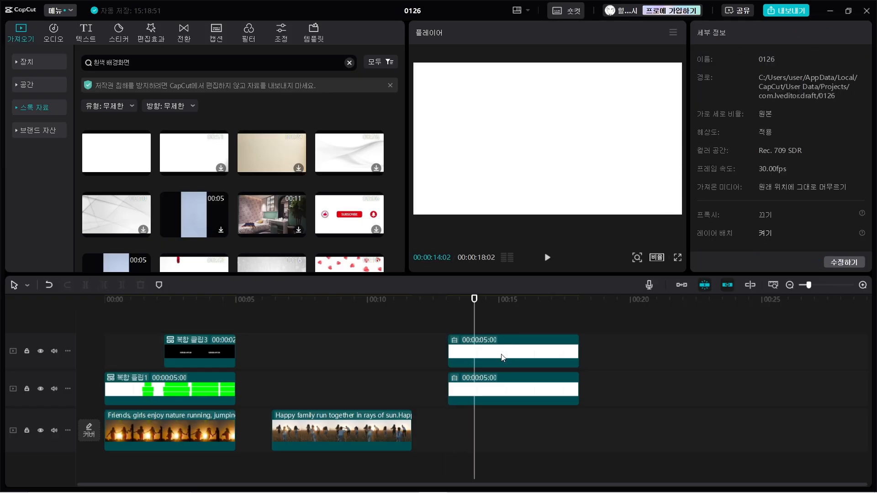
{"action": "left_click", "coordinate": [502, 355]}
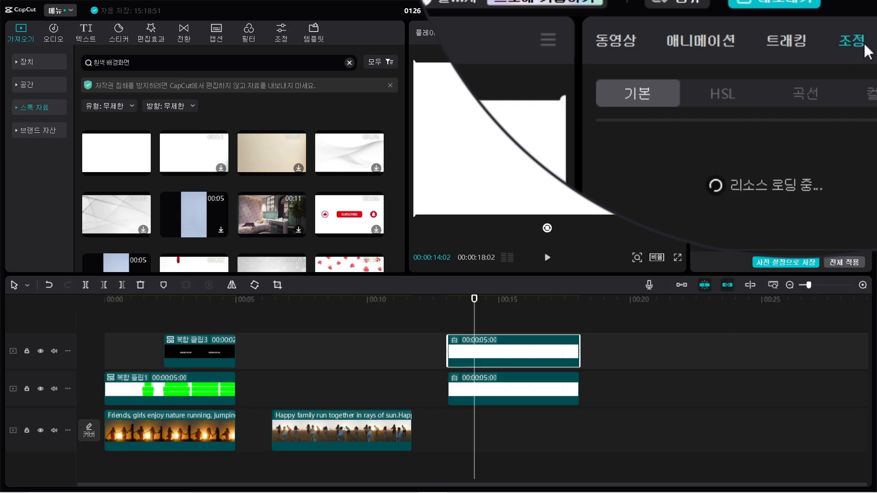
{"action": "left_click", "coordinate": [713, 92]}
{"action": "left_click", "coordinate": [808, 92]}
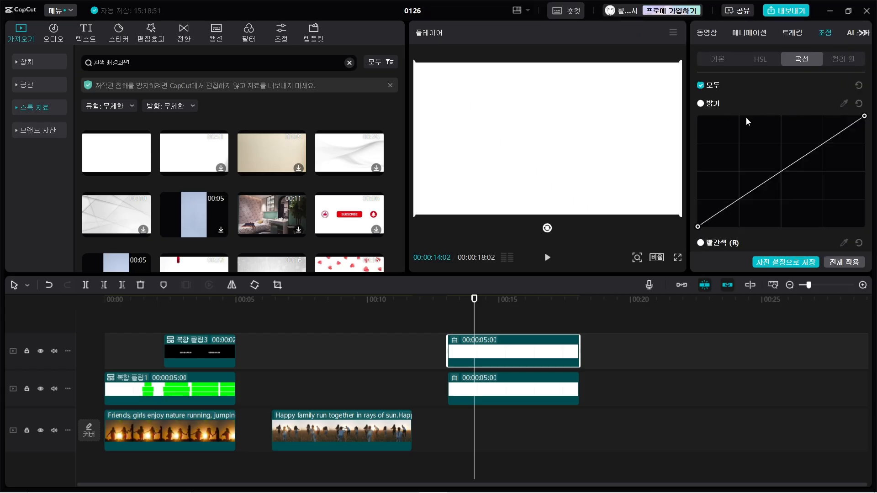
{"action": "scroll", "coordinate": [741, 117], "scroll_direction": "down", "scroll_amount": 4}
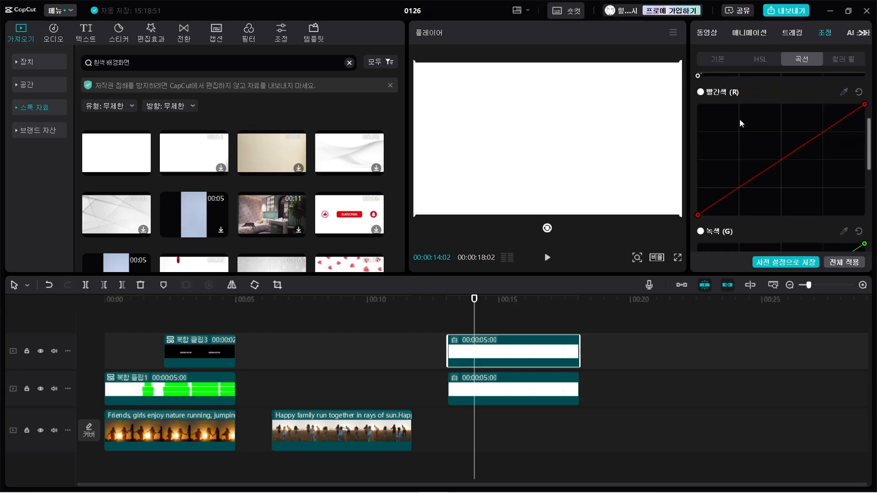
{"action": "scroll", "coordinate": [740, 120], "scroll_direction": "down", "scroll_amount": 4}
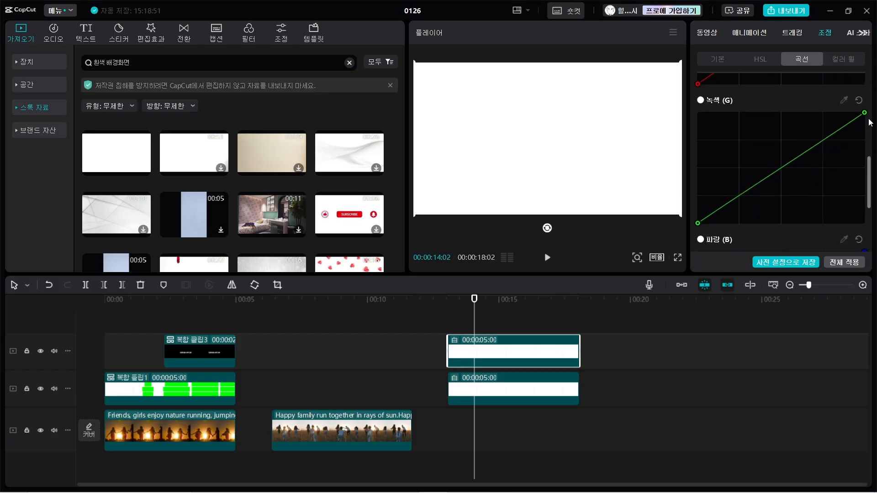
{"action": "left_click_drag", "start_coordinate": [865, 113], "coordinate": [688, 115]}
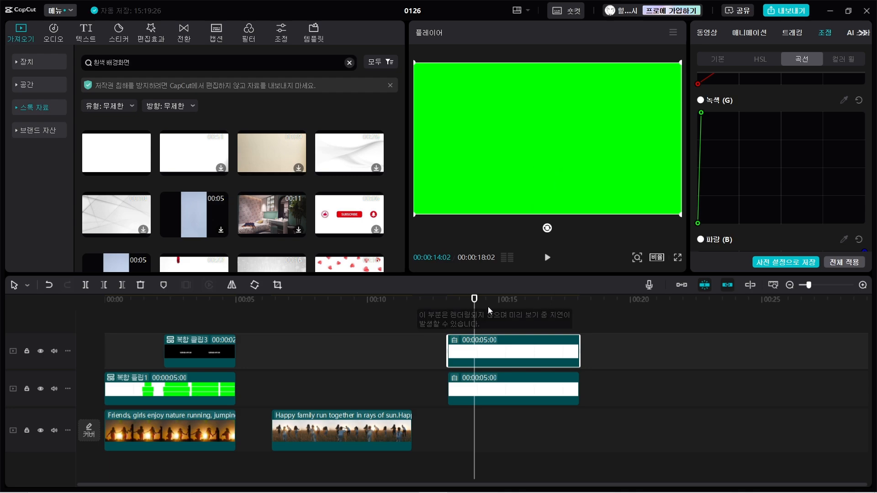
Apply a rectangle mask to the green clip and resize it to a wide bar 287 by 44.
{"action": "left_click_drag", "start_coordinate": [476, 307], "coordinate": [448, 303]}
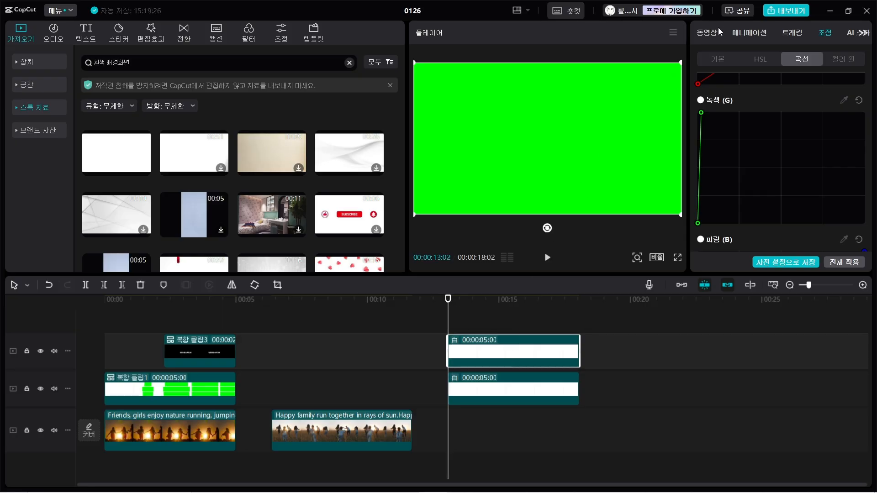
{"action": "left_click", "coordinate": [704, 33]}
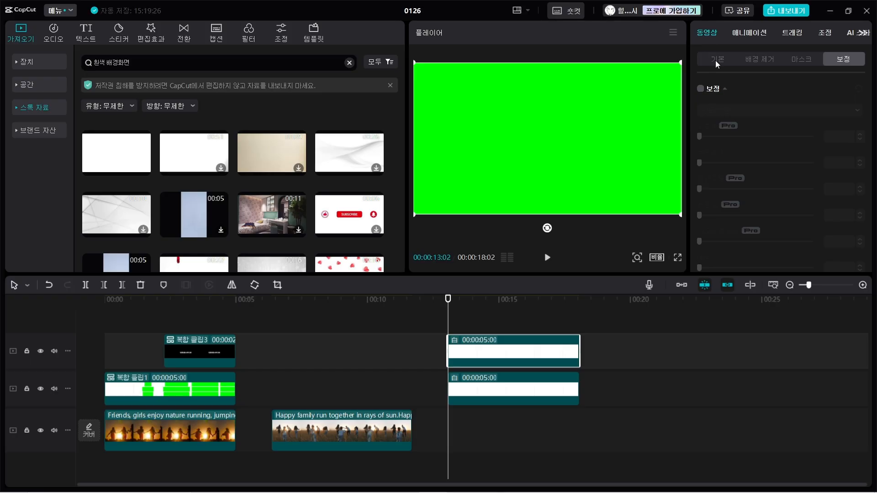
{"action": "left_click", "coordinate": [806, 58]}
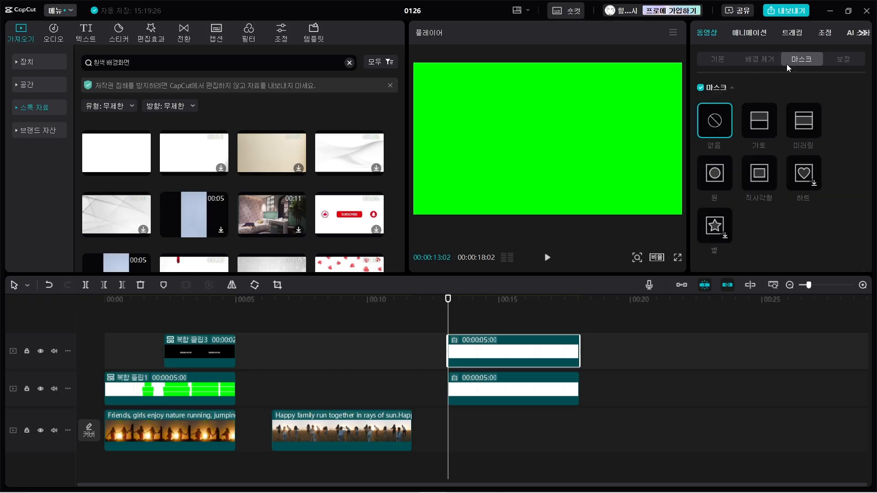
{"action": "left_click", "coordinate": [759, 177]}
{"action": "left_click_drag", "start_coordinate": [548, 176], "coordinate": [548, 157]}
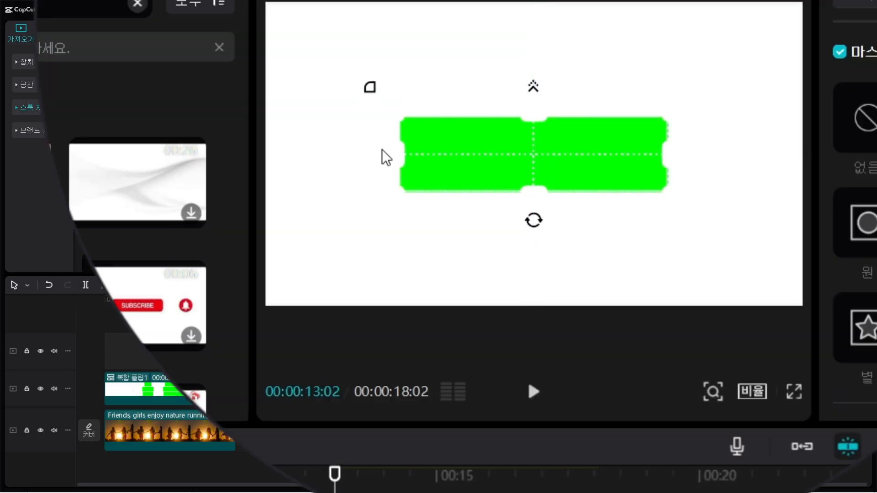
{"action": "left_click_drag", "start_coordinate": [402, 158], "coordinate": [280, 154]}
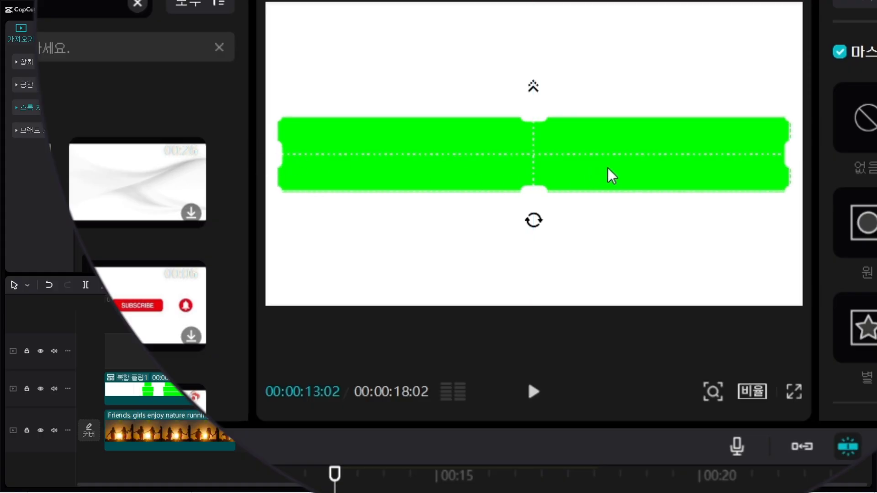
{"action": "left_click_drag", "start_coordinate": [535, 195], "coordinate": [535, 198]}
{"action": "left_click_drag", "start_coordinate": [548, 165], "coordinate": [548, 165]}
Set the rectangle mask's rounded corners to 20 and check the green bar in full-screen preview.
{"action": "scroll", "coordinate": [772, 145], "scroll_direction": "down", "scroll_amount": 3}
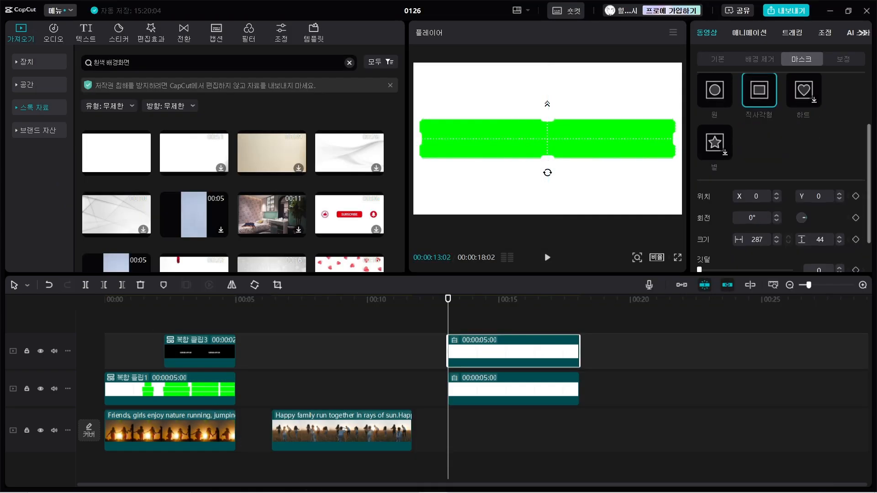
{"action": "scroll", "coordinate": [777, 183], "scroll_direction": "down", "scroll_amount": 1}
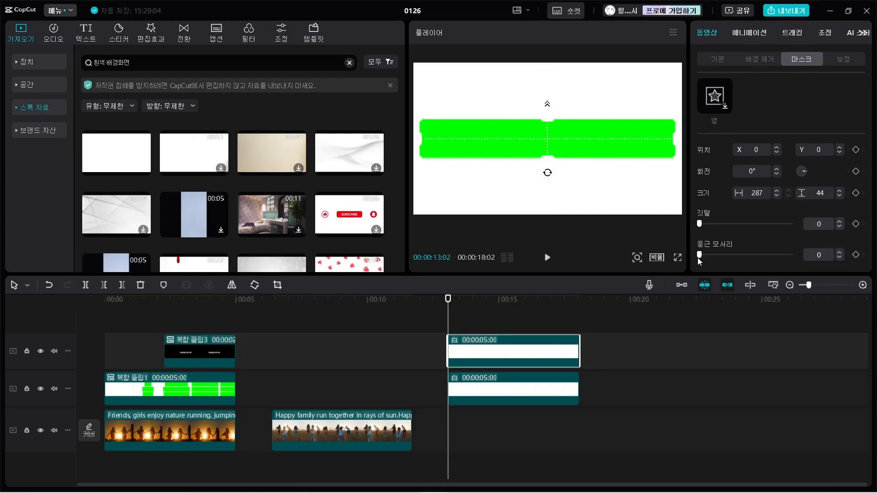
{"action": "left_click_drag", "start_coordinate": [701, 256], "coordinate": [716, 255]}
{"action": "left_click_drag", "start_coordinate": [831, 253], "coordinate": [725, 250]}
{"action": "left_click", "coordinate": [678, 257]}
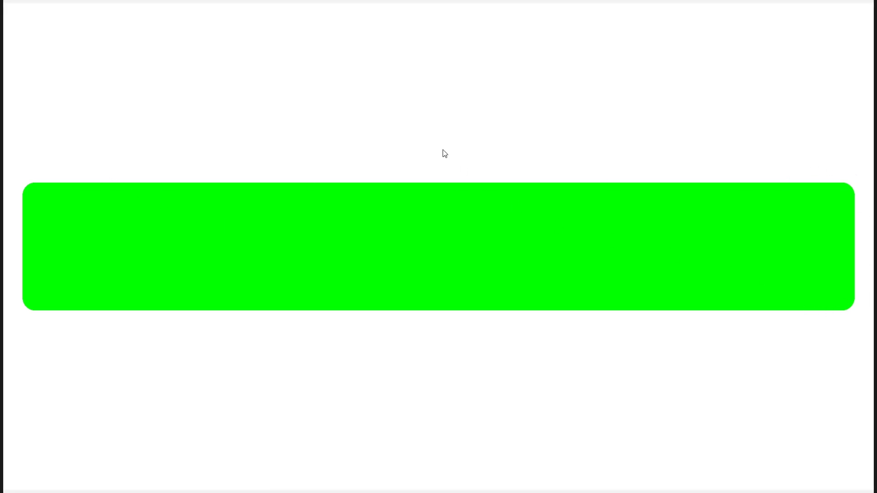
{"action": "key", "text": "Escape"}
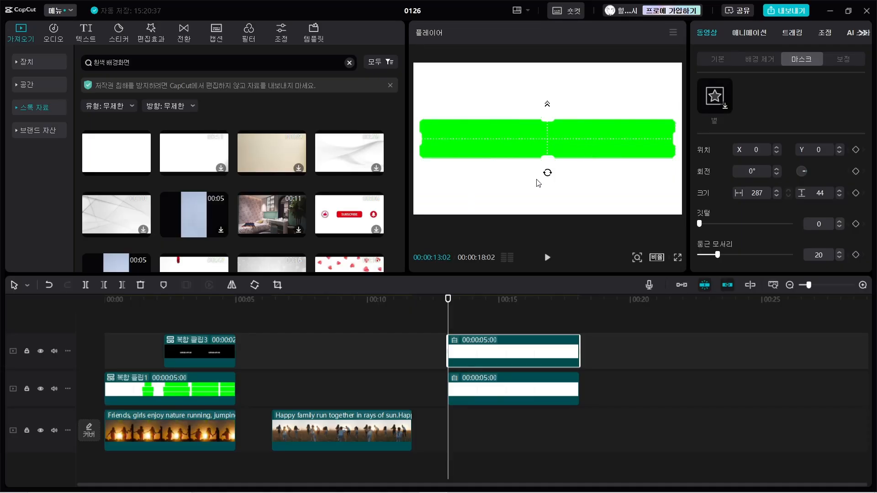
Duplicate the masked green clip twice onto the tracks above, keeping all copies aligned.
{"action": "left_click", "coordinate": [522, 387]}
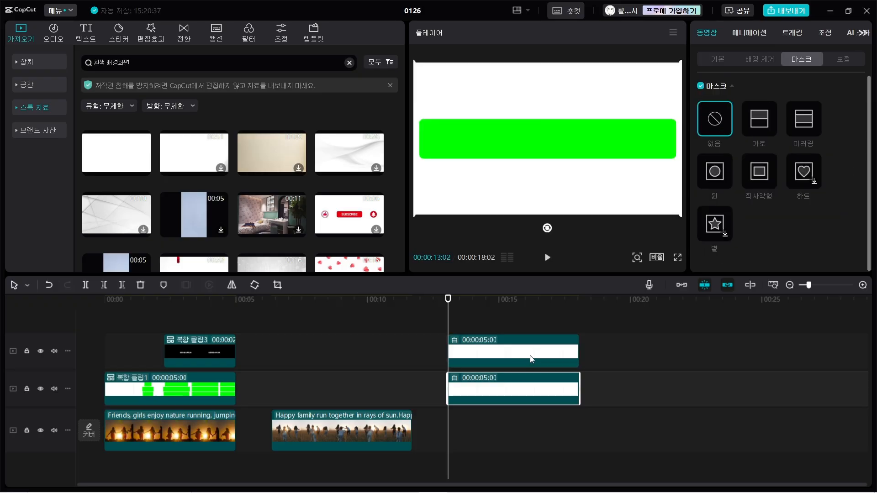
{"action": "left_click", "coordinate": [530, 355]}
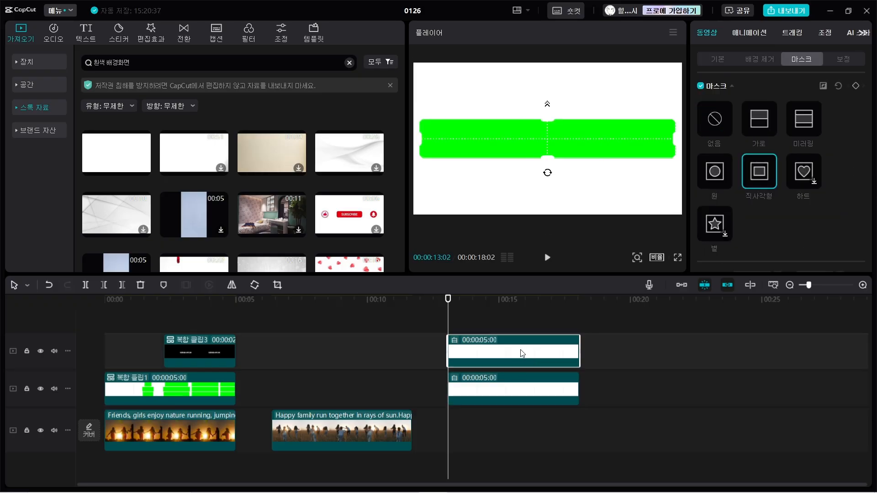
{"action": "mouse_move", "coordinate": [515, 352]}
{"action": "left_mouse_down"}
{"action": "mouse_move", "coordinate": [516, 325]}
{"action": "mouse_move", "coordinate": [514, 353]}
{"action": "mouse_move", "coordinate": [528, 333]}
{"action": "mouse_move", "coordinate": [525, 362]}
{"action": "left_mouse_up"}
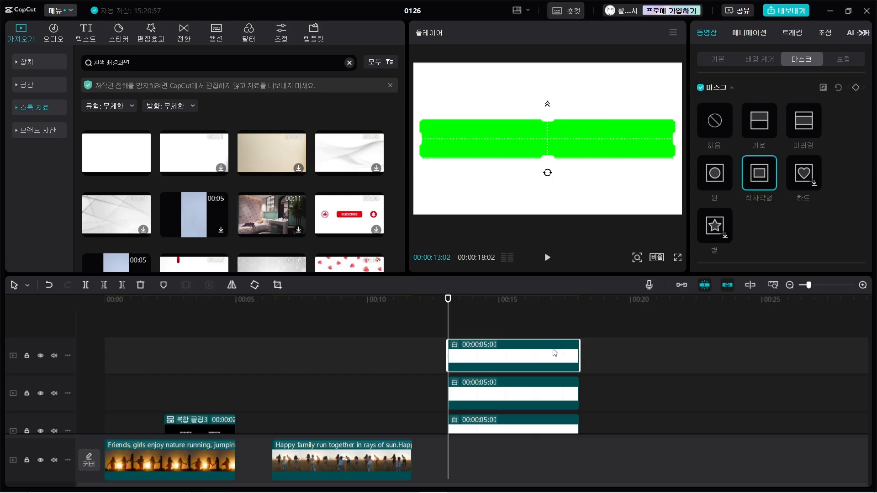
Move the topmost copy's mask above the middle green bar and the original green clip's mask below it.
{"action": "left_click_drag", "start_coordinate": [599, 138], "coordinate": [597, 91]}
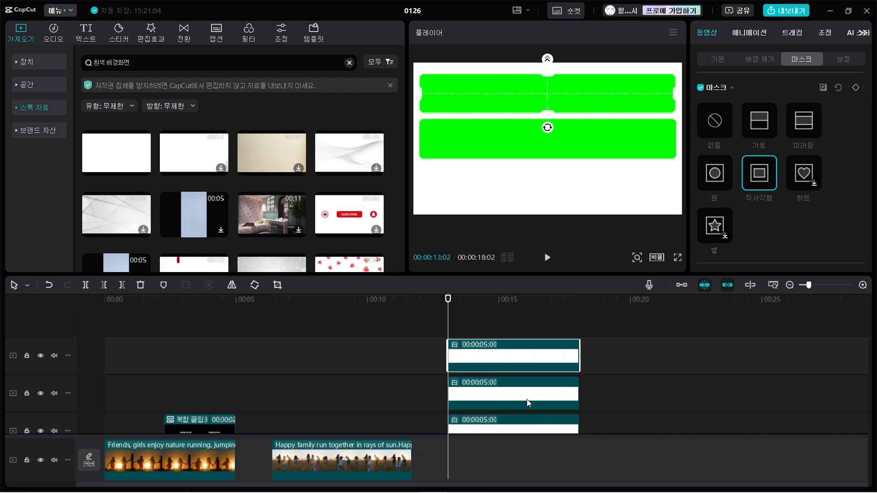
{"action": "left_click", "coordinate": [523, 429]}
{"action": "left_click_drag", "start_coordinate": [602, 137], "coordinate": [611, 180]}
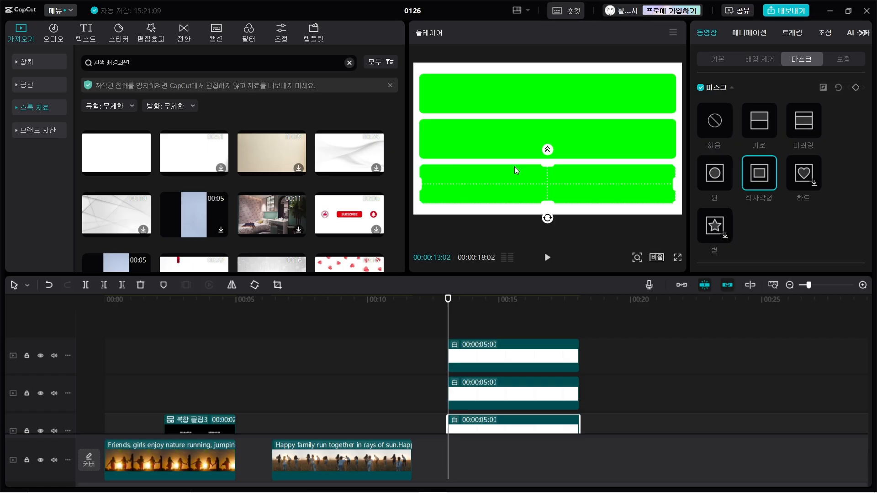
Add mask size keyframes to the middle green bar's clip at 00:00:15:17 and at its start, 00:00:13:02.
{"action": "left_click", "coordinate": [489, 395]}
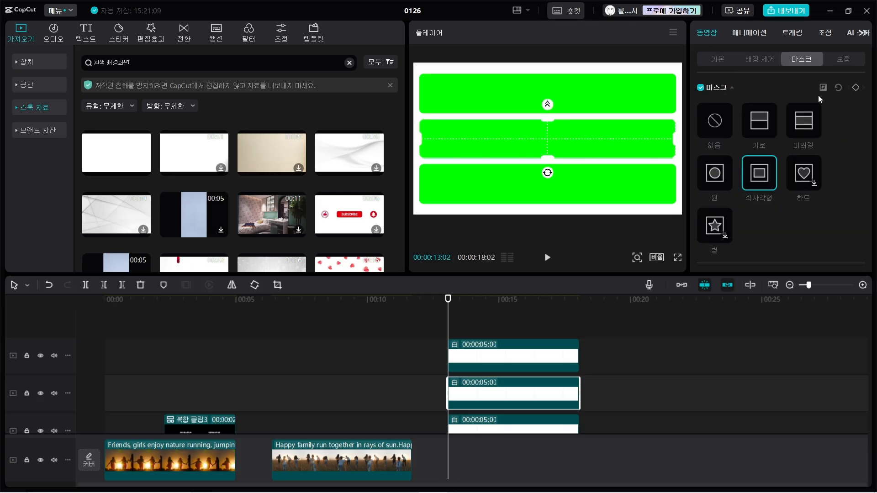
{"action": "scroll", "coordinate": [843, 185], "scroll_direction": "down", "scroll_amount": 3}
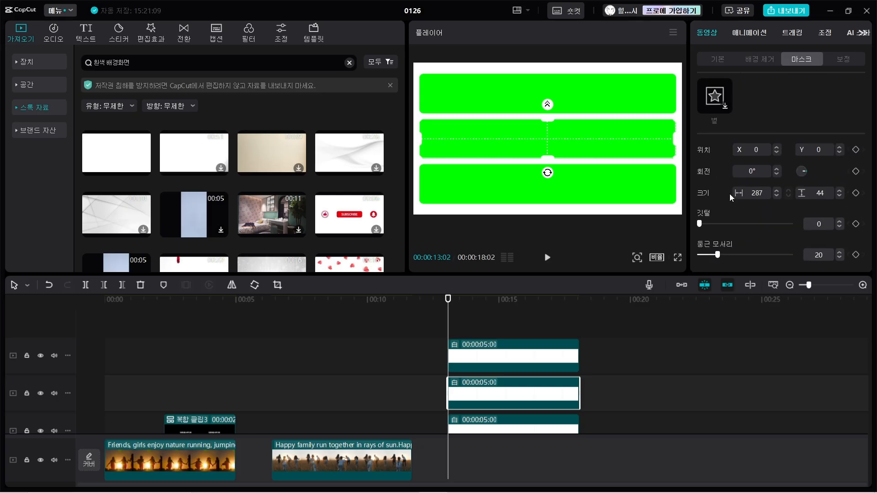
{"action": "left_click", "coordinate": [508, 319]}
{"action": "left_click_drag", "start_coordinate": [508, 319], "coordinate": [513, 318]}
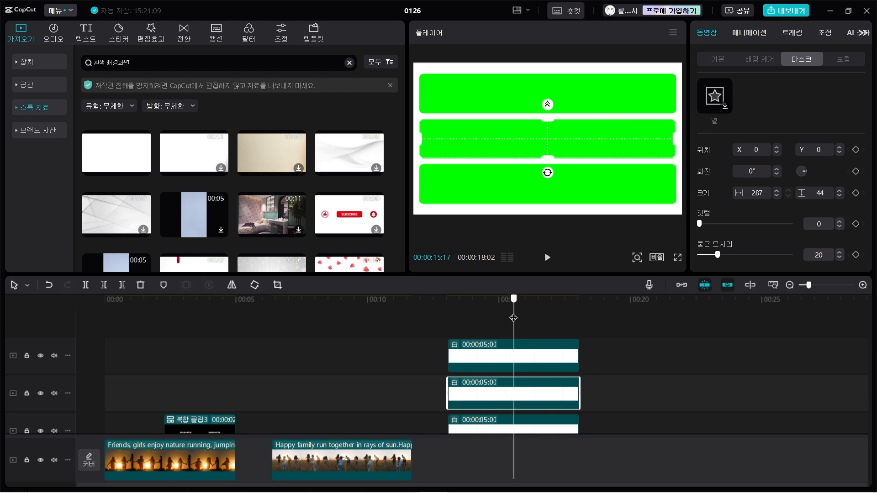
{"action": "left_click", "coordinate": [856, 196]}
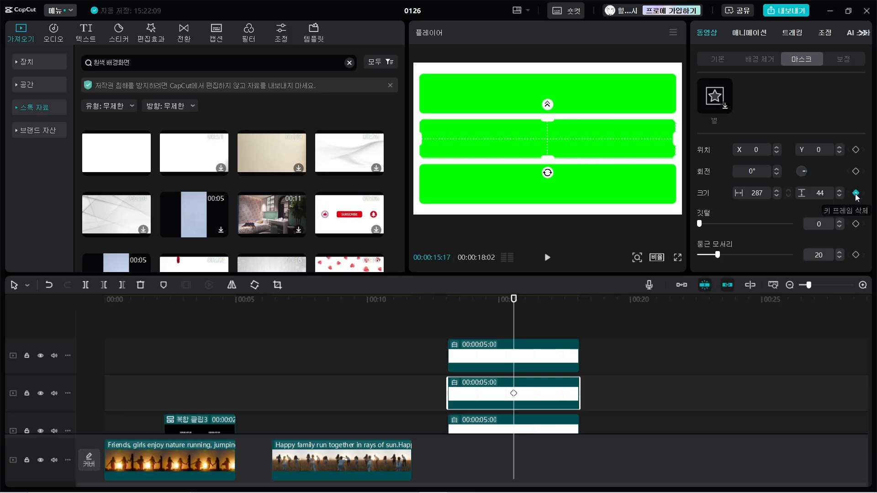
{"action": "left_click", "coordinate": [508, 319]}
{"action": "left_click_drag", "start_coordinate": [507, 319], "coordinate": [448, 323]}
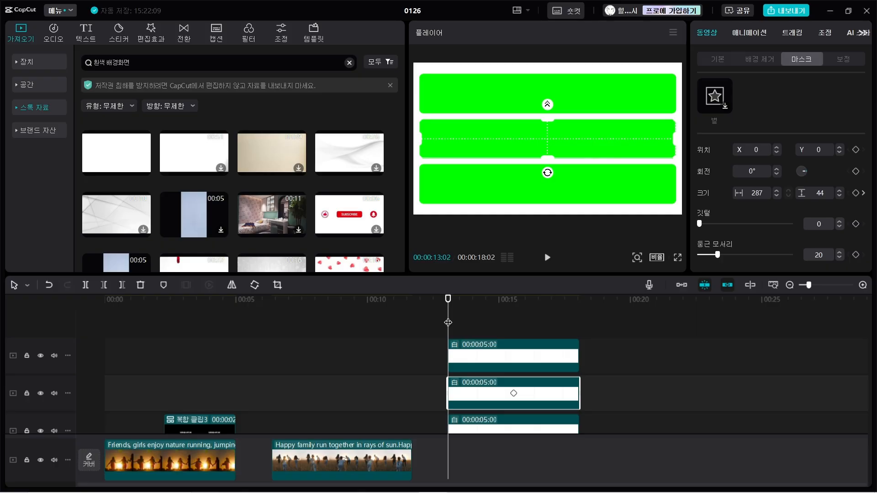
{"action": "left_click", "coordinate": [856, 193]}
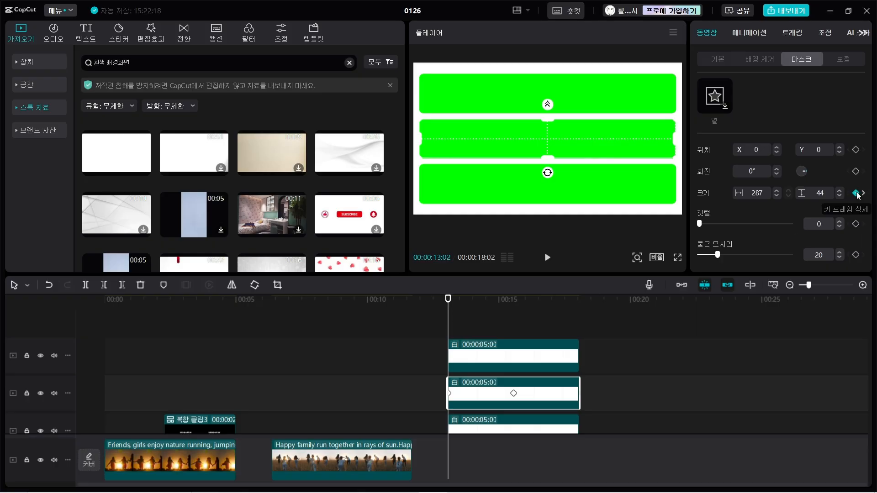
{"action": "mouse_move", "coordinate": [451, 316]}
{"action": "left_mouse_down"}
{"action": "mouse_move", "coordinate": [516, 315]}
{"action": "mouse_move", "coordinate": [443, 316]}
{"action": "mouse_move", "coordinate": [514, 307]}
{"action": "mouse_move", "coordinate": [449, 300]}
{"action": "left_mouse_up"}
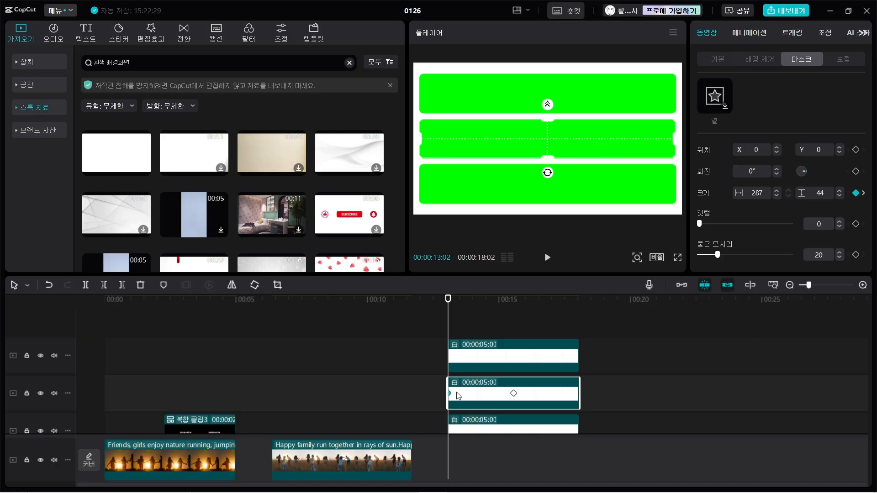
Return to the middle bar's starting keyframe and set the mask width to the minimum of 1, keeping the height.
{"action": "left_click_drag", "start_coordinate": [450, 318], "coordinate": [514, 318]}
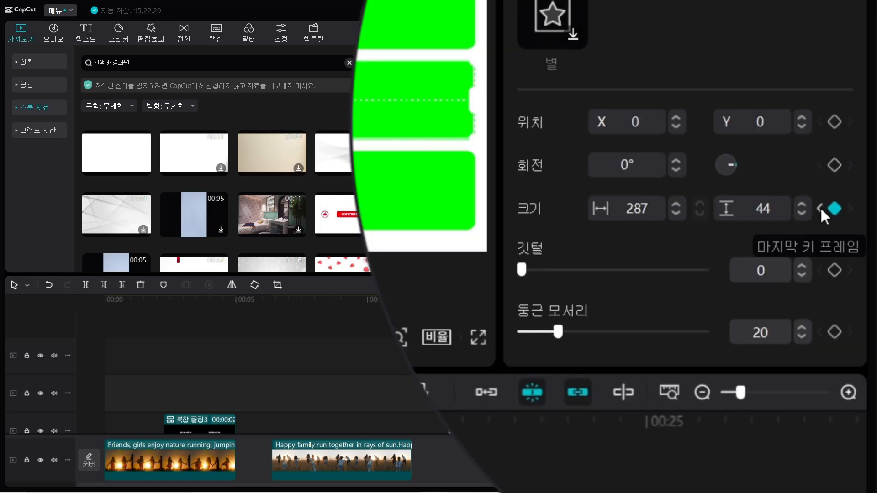
{"action": "left_click", "coordinate": [821, 208]}
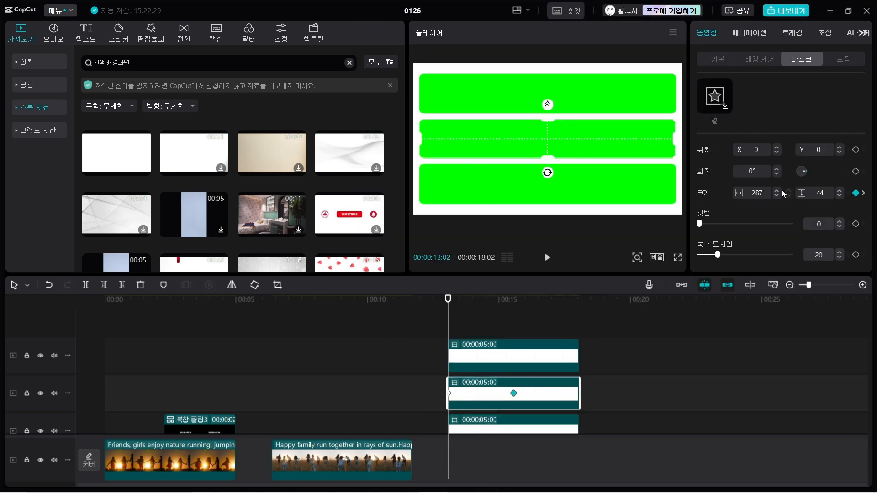
{"action": "left_click_drag", "start_coordinate": [767, 193], "coordinate": [700, 194]}
{"action": "type", "text": "0"}
{"action": "key", "text": "Return"}
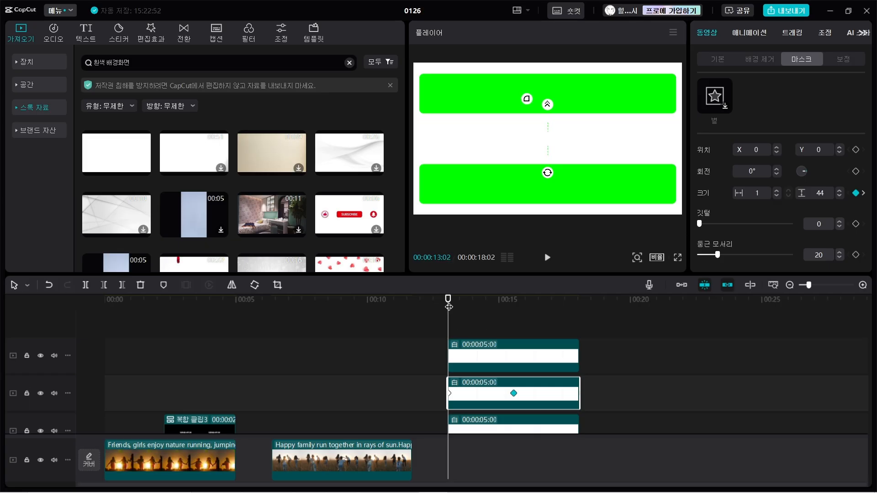
Play back the middle bar's widening animation and check its start and end keyframes.
{"action": "key", "text": "space"}
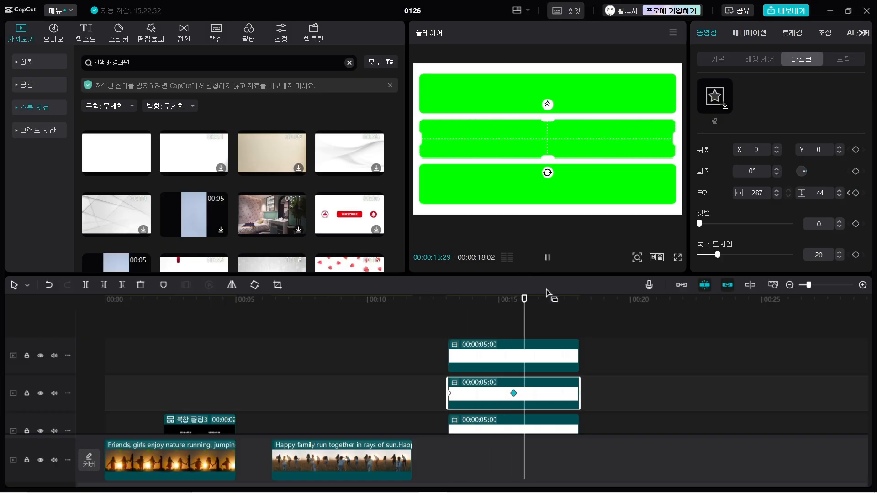
{"action": "key", "text": "space"}
{"action": "left_click_drag", "start_coordinate": [531, 329], "coordinate": [502, 336]}
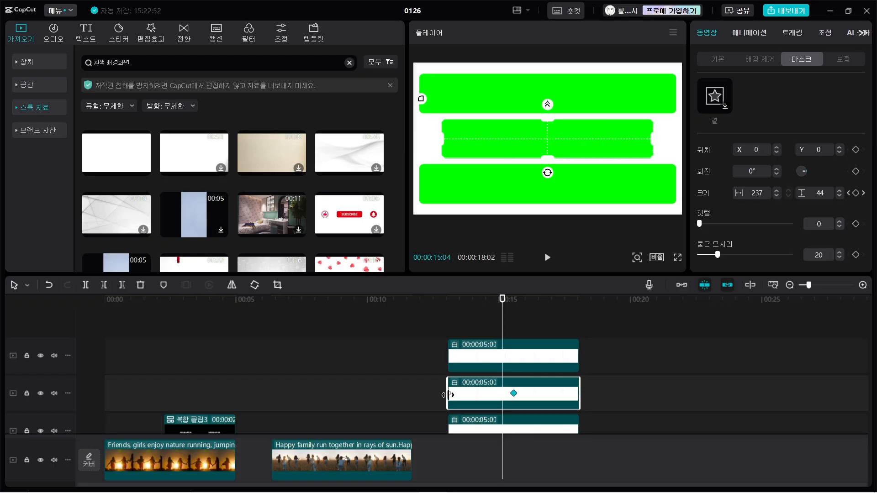
{"action": "left_click", "coordinate": [450, 395]}
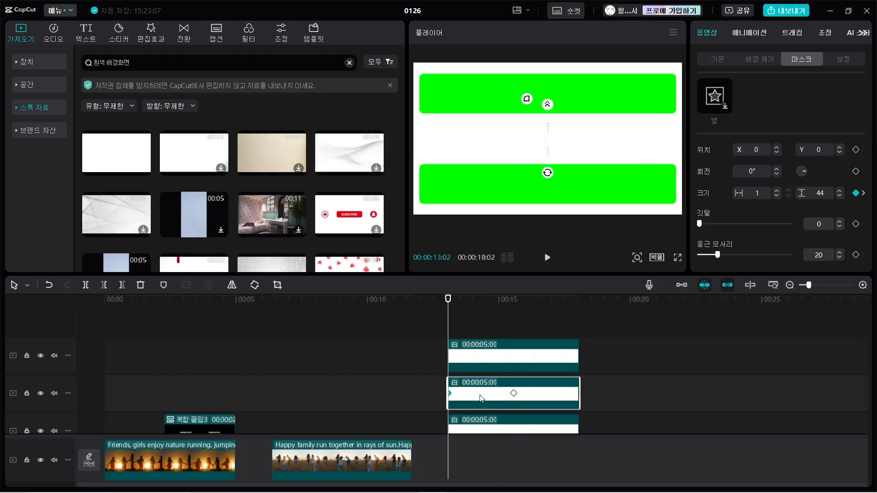
{"action": "left_click", "coordinate": [513, 394]}
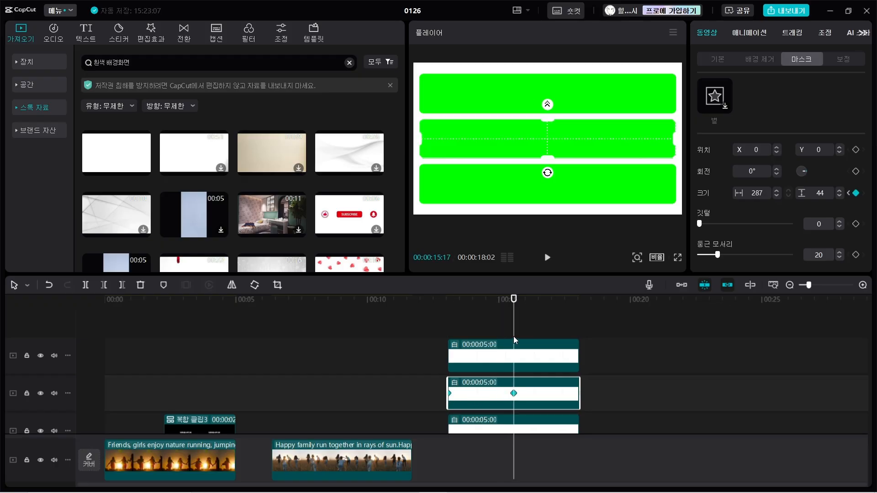
Animate the top green bar's mask width from 1 at 00:00:13:02 to 287 at 00:00:15:17 and preview it.
{"action": "left_click_drag", "start_coordinate": [513, 331], "coordinate": [453, 315]}
{"action": "left_click", "coordinate": [493, 360]}
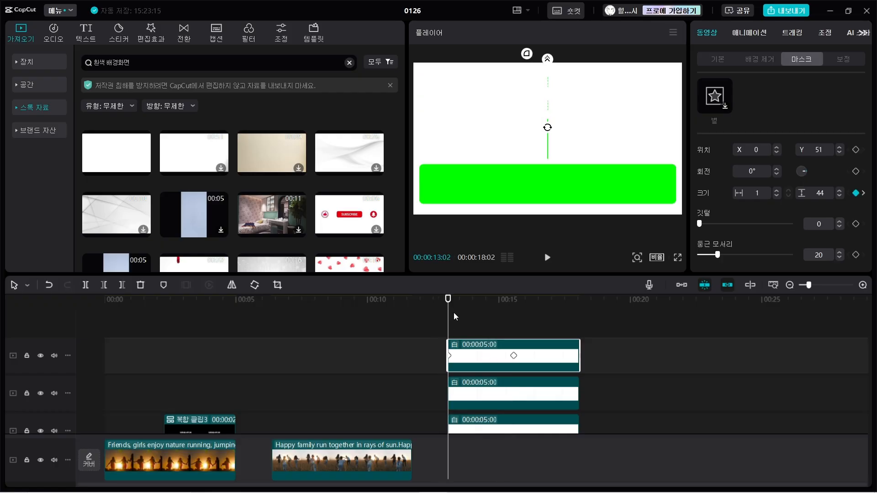
{"action": "key", "text": "space"}
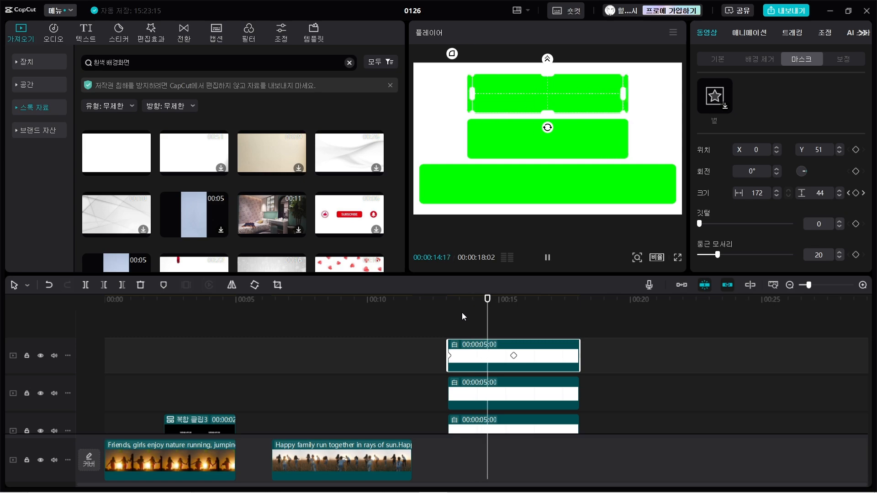
{"action": "key", "text": "space"}
Keyframe the bottom green bar's mask width from 1 at the clip's start to 287, and play all three bars together.
{"action": "left_click", "coordinate": [518, 427]}
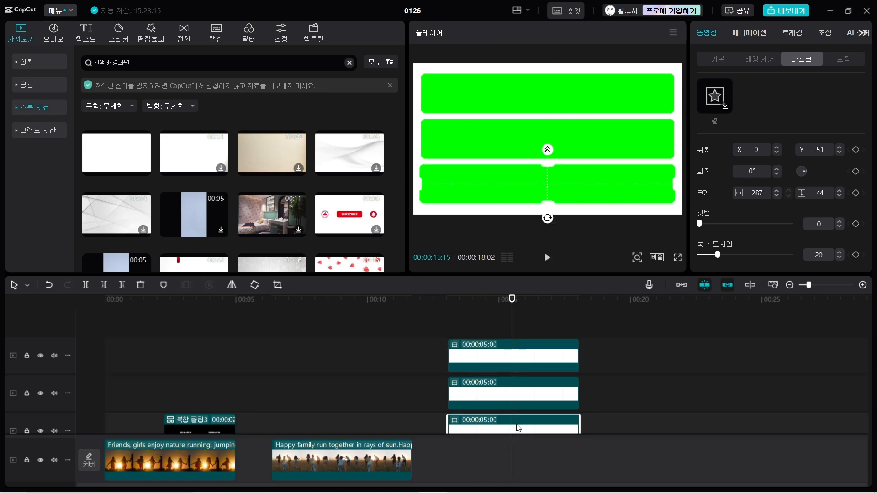
{"action": "scroll", "coordinate": [518, 427], "scroll_direction": "down", "scroll_amount": 2}
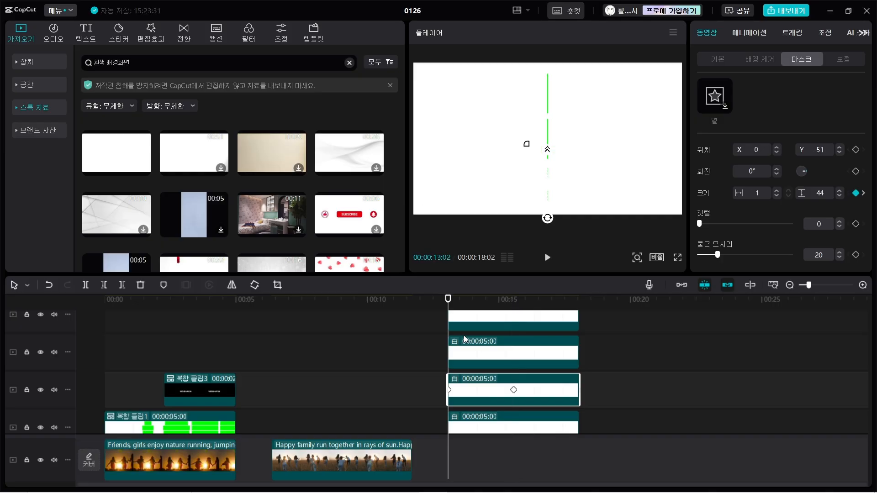
{"action": "key", "text": "space"}
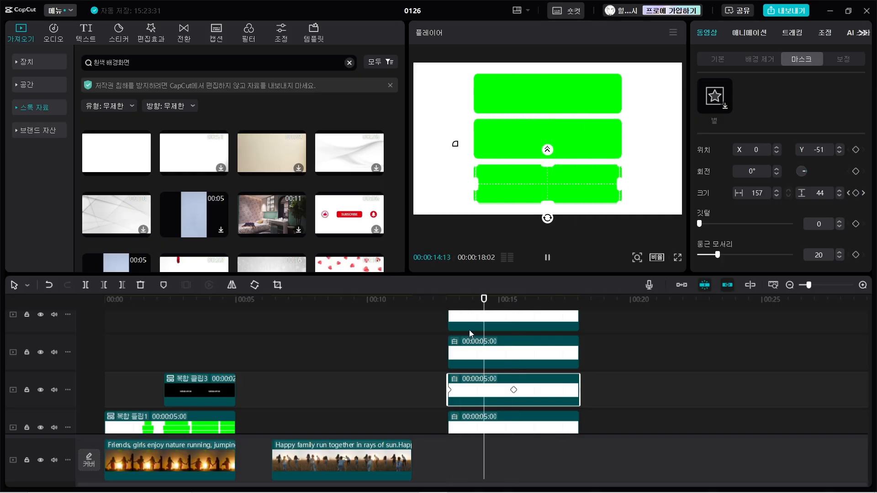
{"action": "key", "text": "space"}
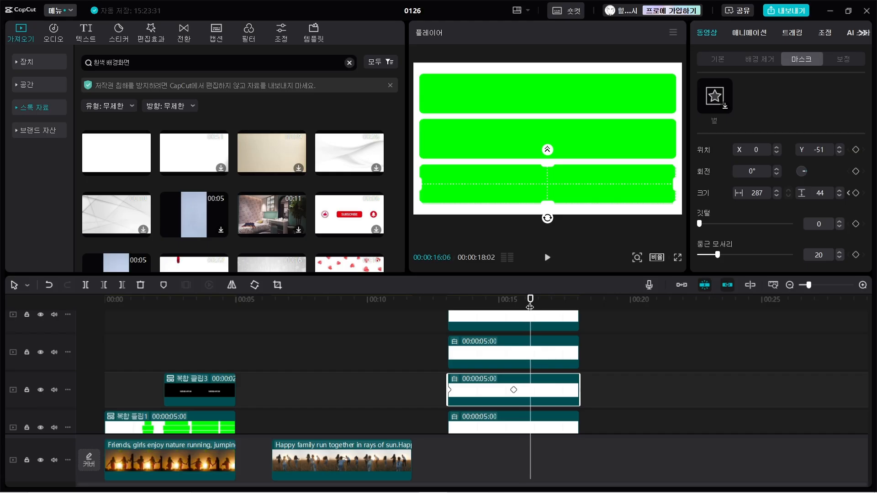
Shift the top bar's end keyframe about half a second beyond 00:00:15:17 so it finishes widening after the middle bar.
{"action": "left_click", "coordinate": [507, 355]}
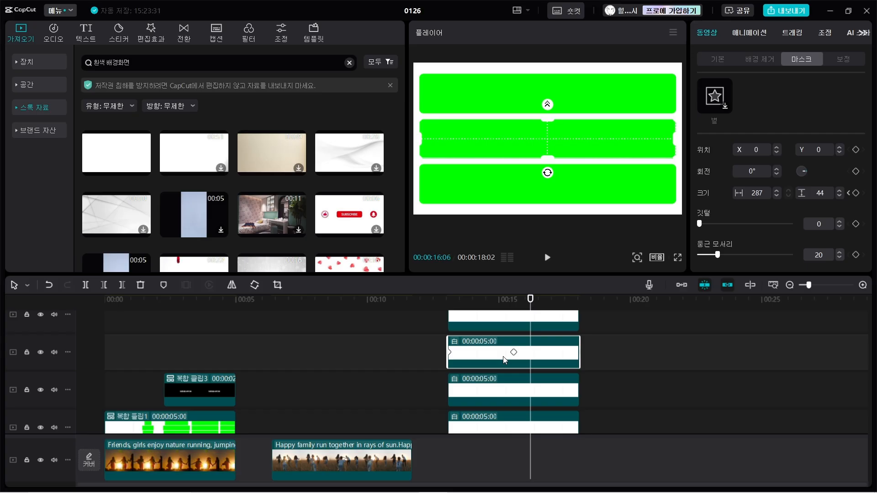
{"action": "left_click", "coordinate": [515, 320]}
{"action": "left_click", "coordinate": [515, 315]}
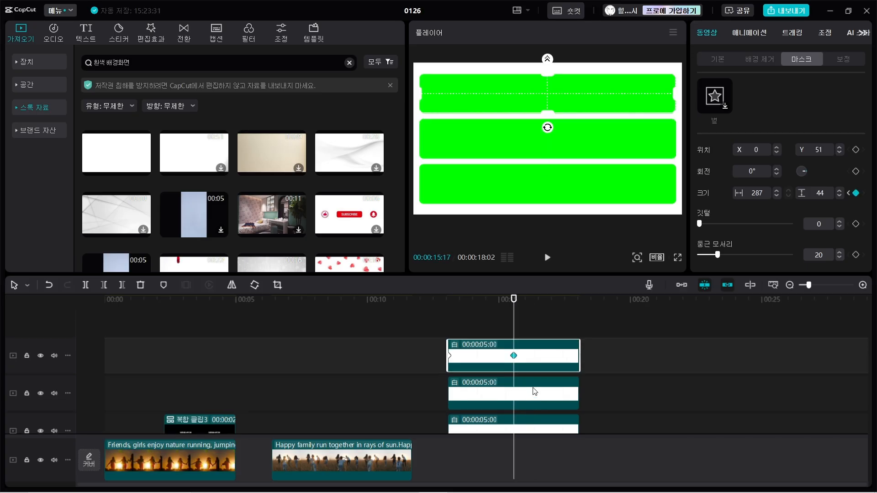
{"action": "left_click_drag", "start_coordinate": [513, 355], "coordinate": [526, 357]}
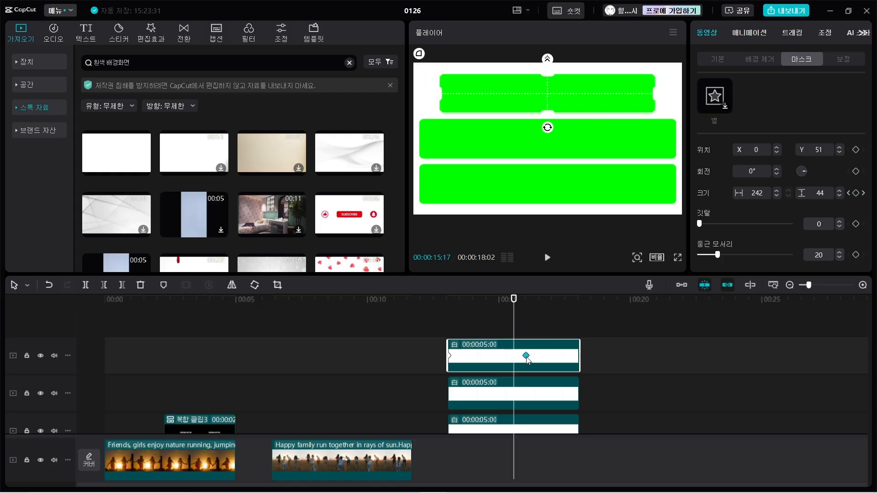
Shift the bottom bar's end keyframe about one second beyond 00:00:15:17 and preview the staggered widening from the start.
{"action": "scroll", "coordinate": [524, 408], "scroll_direction": "down", "scroll_amount": 1}
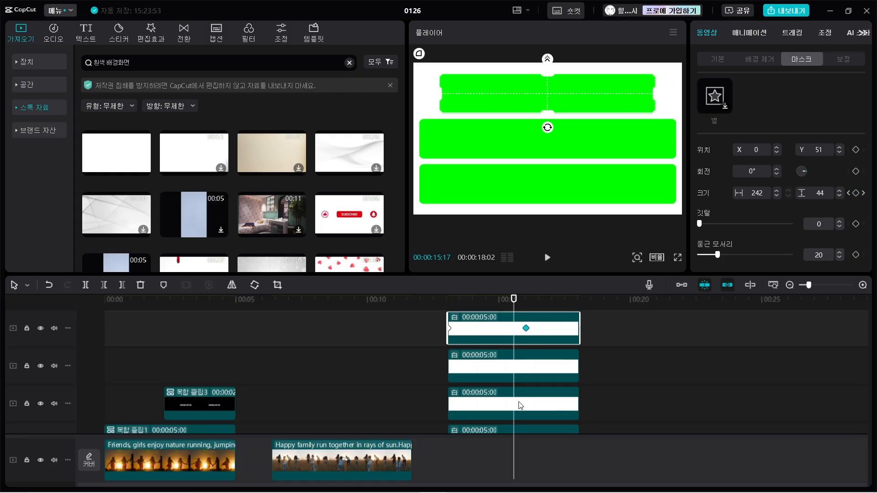
{"action": "left_click", "coordinate": [520, 403]}
{"action": "left_click_drag", "start_coordinate": [522, 405], "coordinate": [541, 402]}
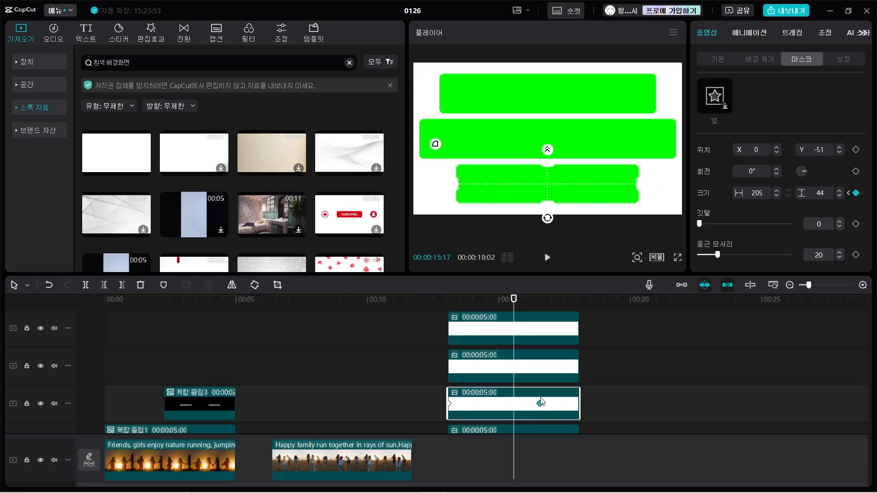
{"action": "left_click_drag", "start_coordinate": [514, 301], "coordinate": [448, 307]}
{"action": "key", "text": "space"}
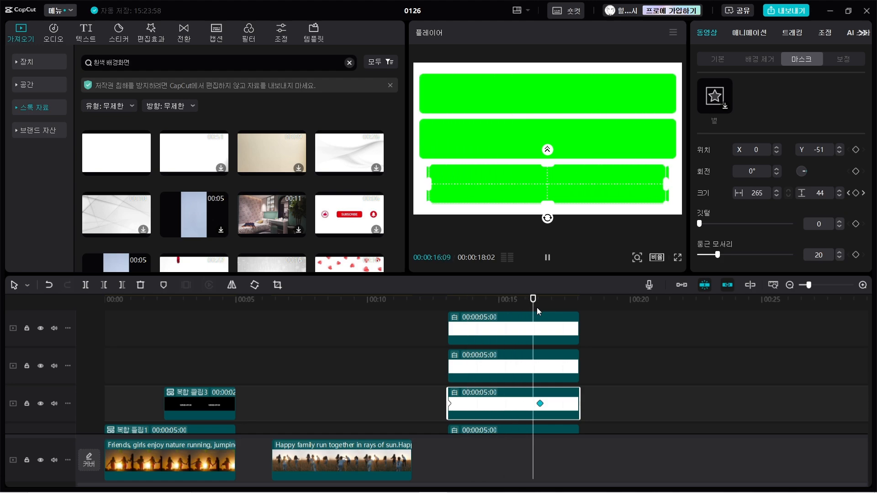
Move the middle bar's end keyframe earlier to 00:00:15:00 and play the three bars' animation from the start.
{"action": "left_click", "coordinate": [514, 368]}
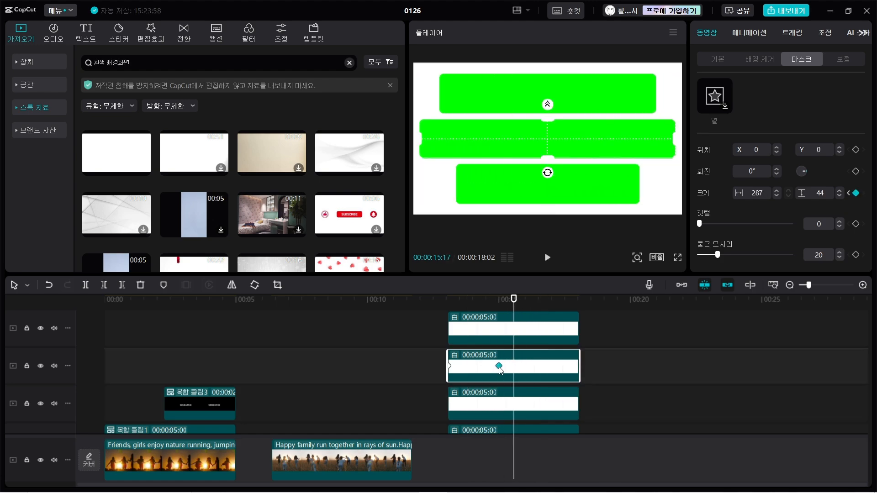
{"action": "left_click", "coordinate": [448, 313]}
{"action": "key", "text": "space"}
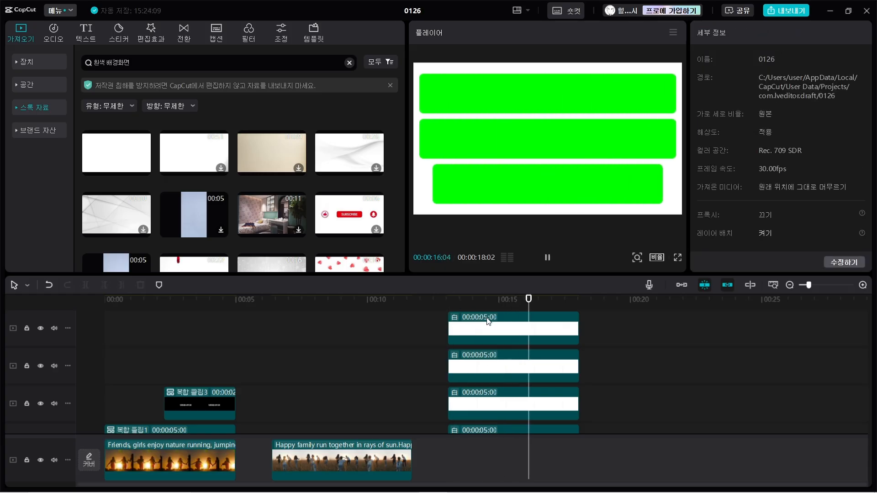
{"action": "key", "text": "space"}
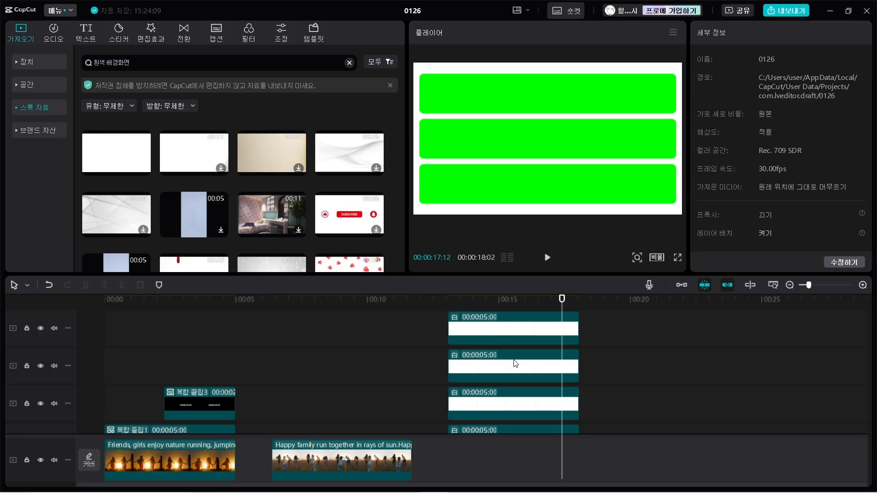
Place the playhead at the middle bar's end keyframe, 00:00:15:00, and show that clip's keyframe animation in the timeline.
{"action": "left_click", "coordinate": [503, 368]}
{"action": "left_click", "coordinate": [503, 305]}
{"action": "left_click_drag", "start_coordinate": [503, 305], "coordinate": [497, 306]}
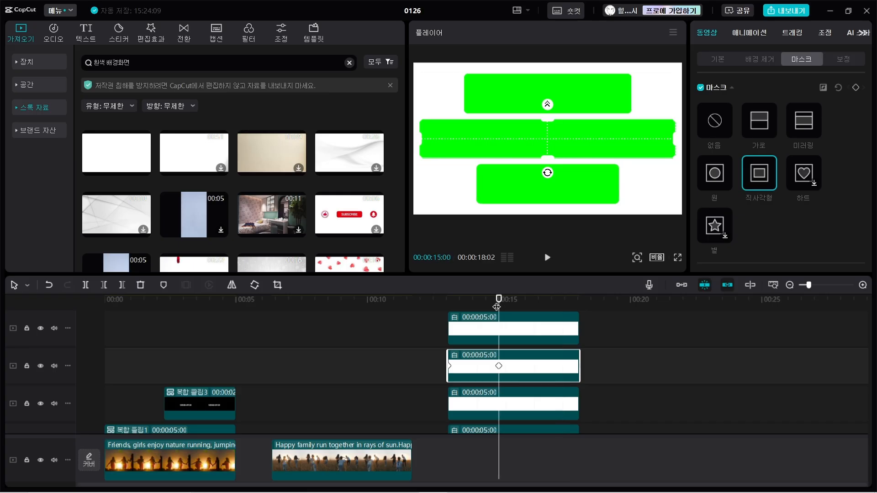
{"action": "right_click", "coordinate": [521, 370]}
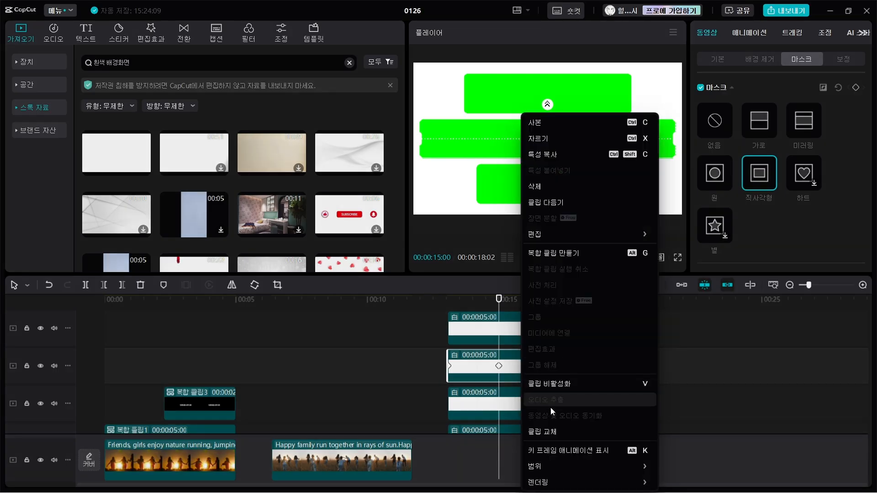
{"action": "left_click", "coordinate": [559, 451]}
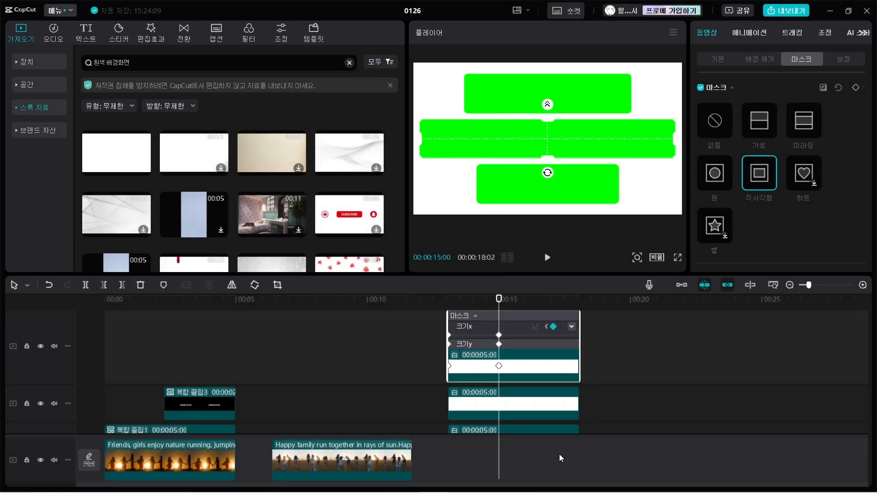
{"action": "scroll", "coordinate": [527, 354], "scroll_direction": "up", "scroll_amount": 1}
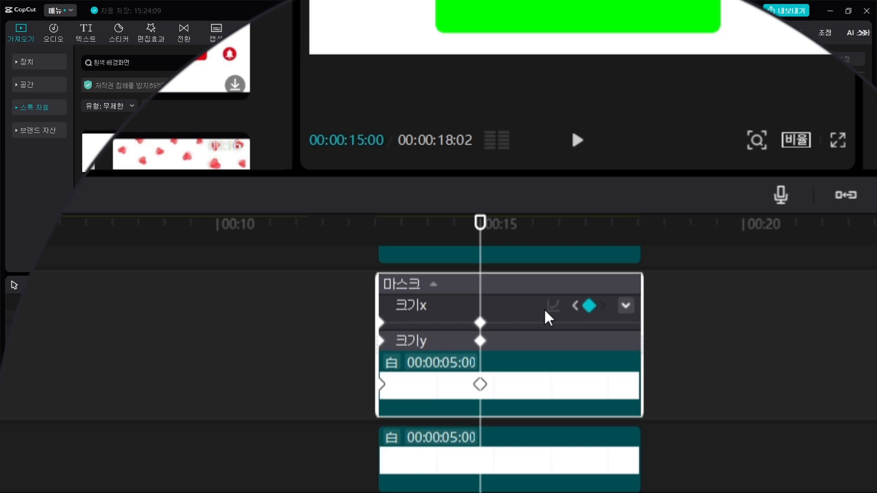
Apply the 쿼드 이즈 (Quad Ease) graph to the middle bar's mask 크기x (size X) keyframe at 00:00:15:00.
{"action": "left_click", "coordinate": [480, 323]}
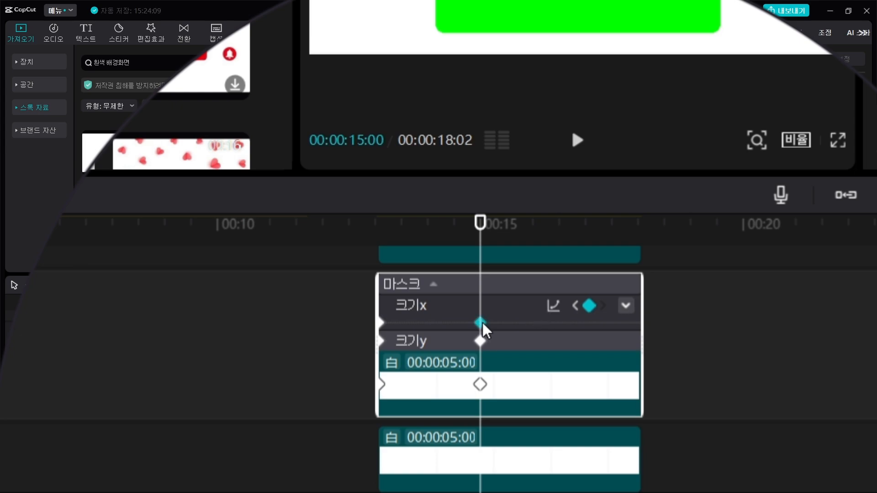
{"action": "left_click", "coordinate": [554, 305]}
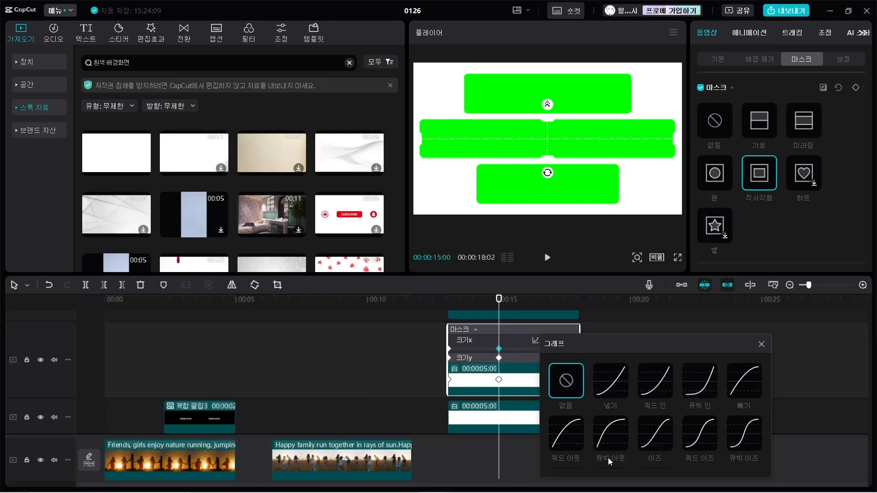
{"action": "left_click", "coordinate": [697, 442]}
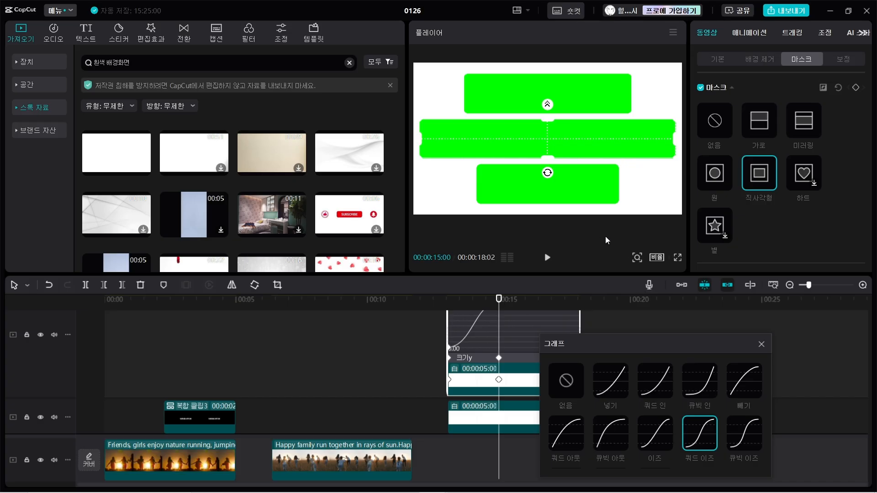
Close the graph presets and hide the middle bar clip's keyframe animation in the timeline.
{"action": "left_click", "coordinate": [539, 351]}
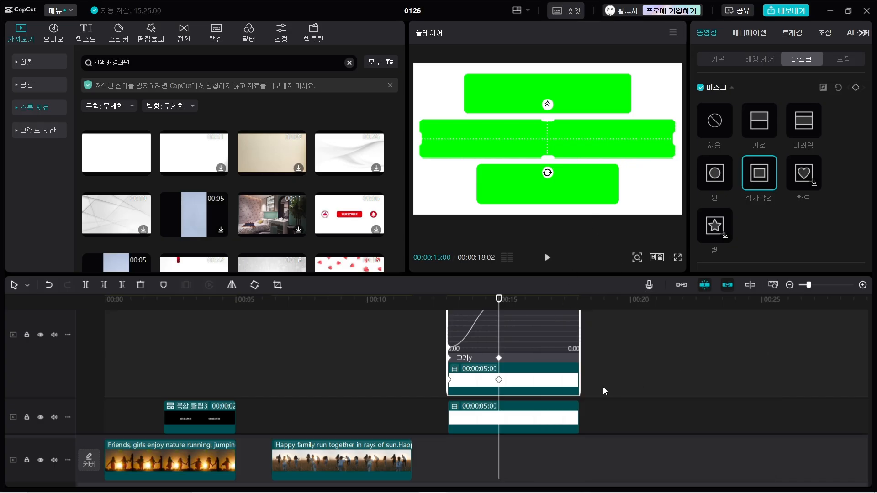
{"action": "right_click", "coordinate": [544, 385]}
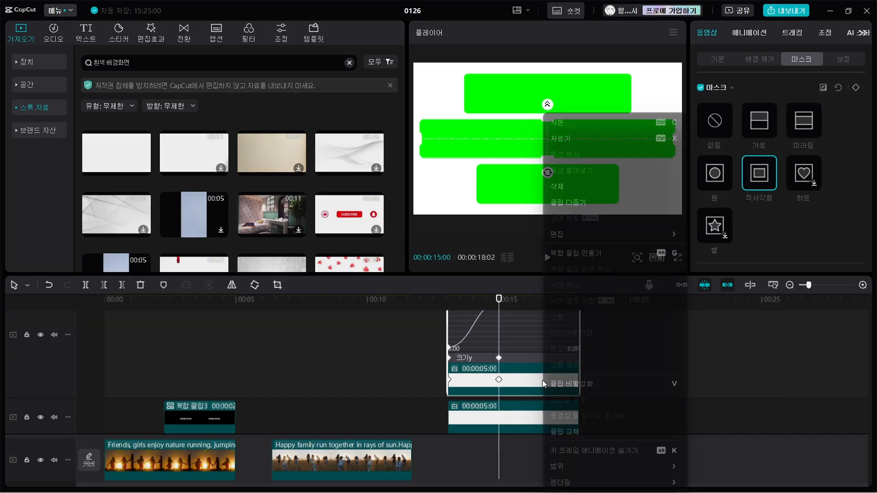
{"action": "left_click", "coordinate": [585, 452]}
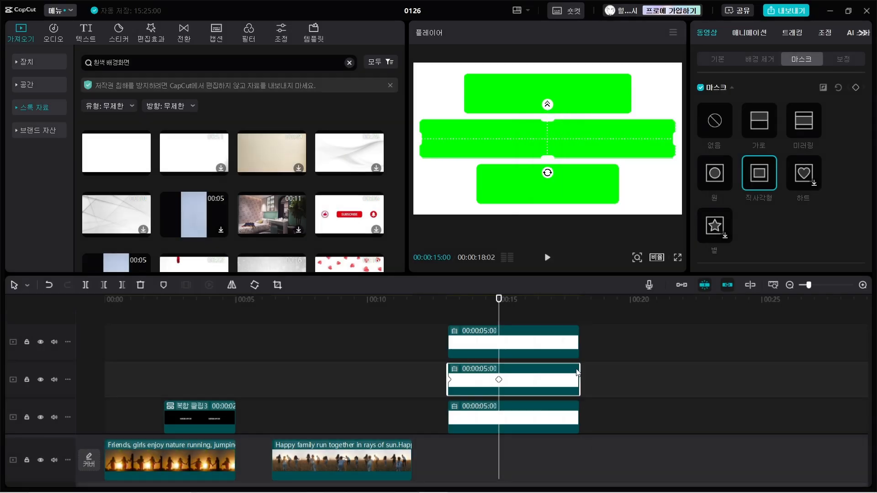
Apply the 큐빅 아웃 (Cubic Out) graph to the top bar's mask 크기x (size X) keyframe at 00:00:16:01.
{"action": "left_click", "coordinate": [534, 346]}
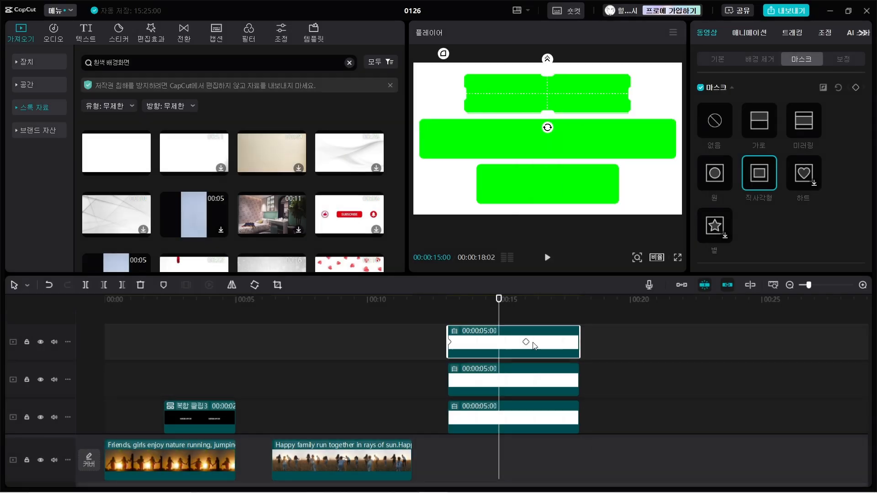
{"action": "left_click_drag", "start_coordinate": [498, 315], "coordinate": [526, 317]}
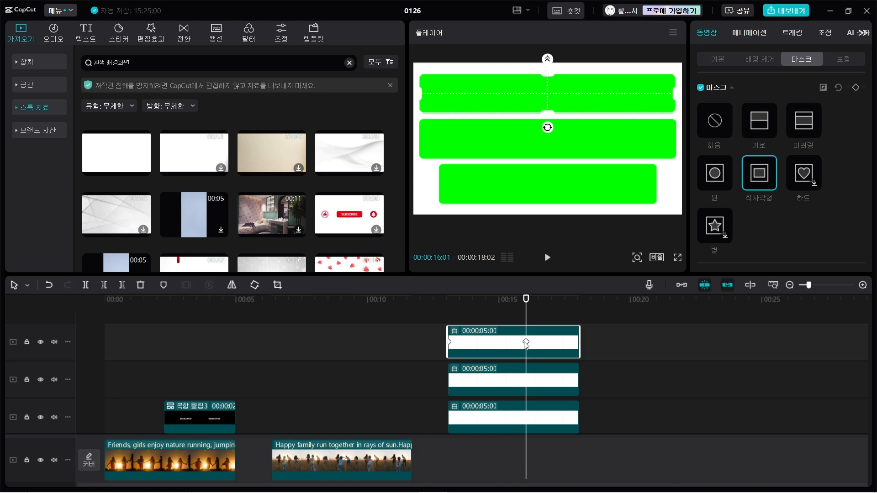
{"action": "right_click", "coordinate": [555, 343]}
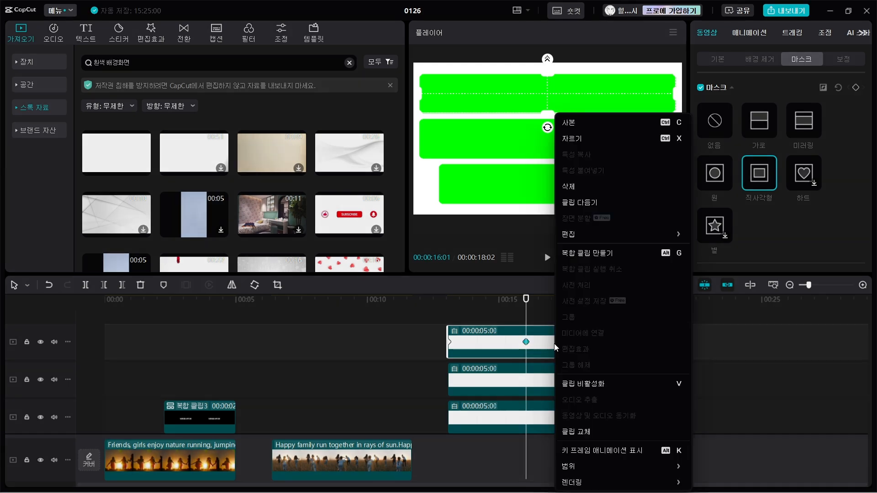
{"action": "left_click", "coordinate": [618, 451]}
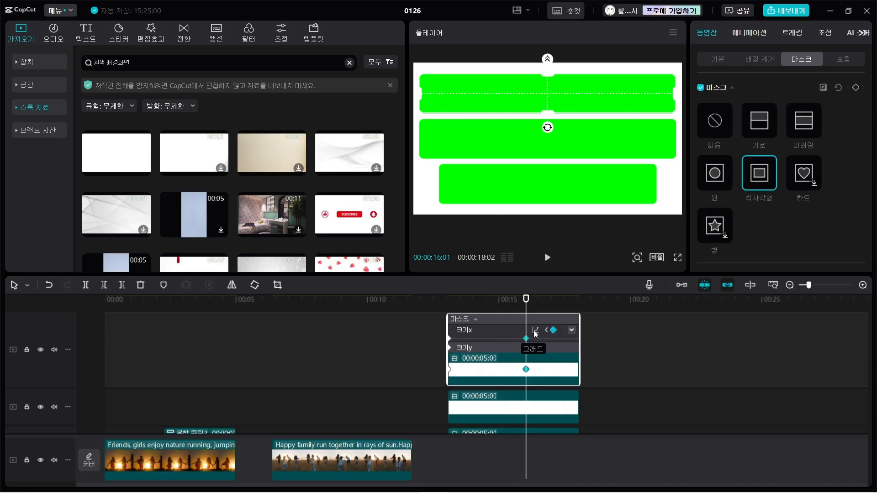
{"action": "left_click", "coordinate": [536, 331]}
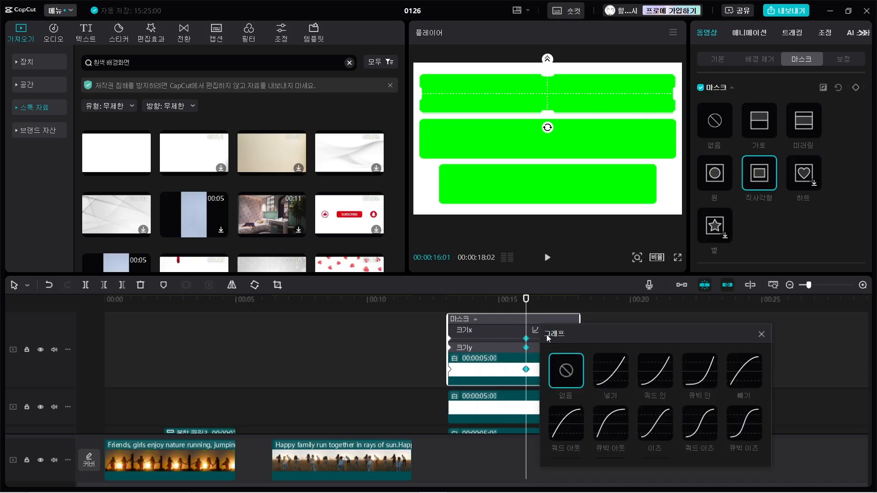
{"action": "left_click", "coordinate": [615, 426]}
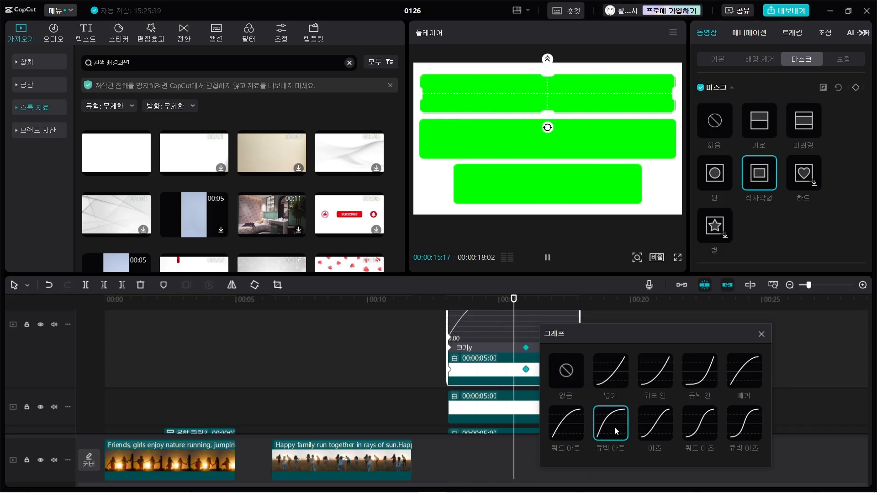
{"action": "left_click", "coordinate": [762, 334]}
Change the middle bar's mask 크기x (size X) keyframe at 00:00:15:00 to the 큐빅 이즈 (Cubic Ease) graph.
{"action": "left_click", "coordinate": [557, 412]}
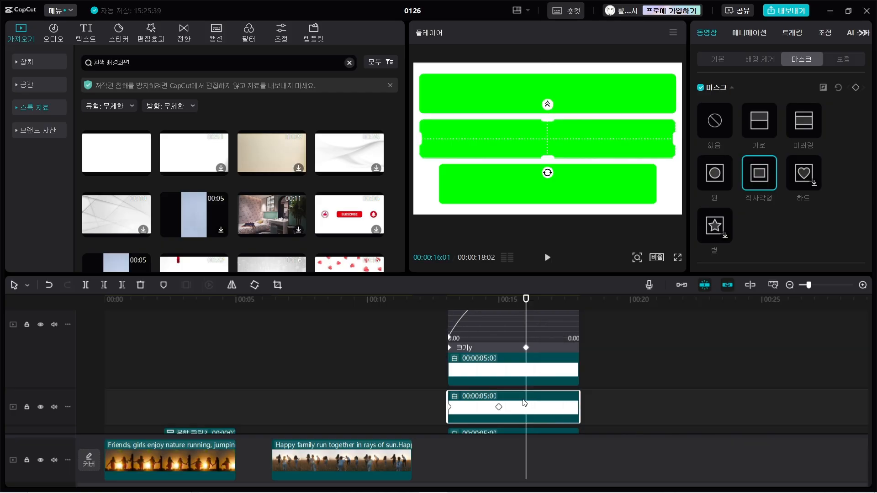
{"action": "left_click_drag", "start_coordinate": [525, 301], "coordinate": [499, 302]}
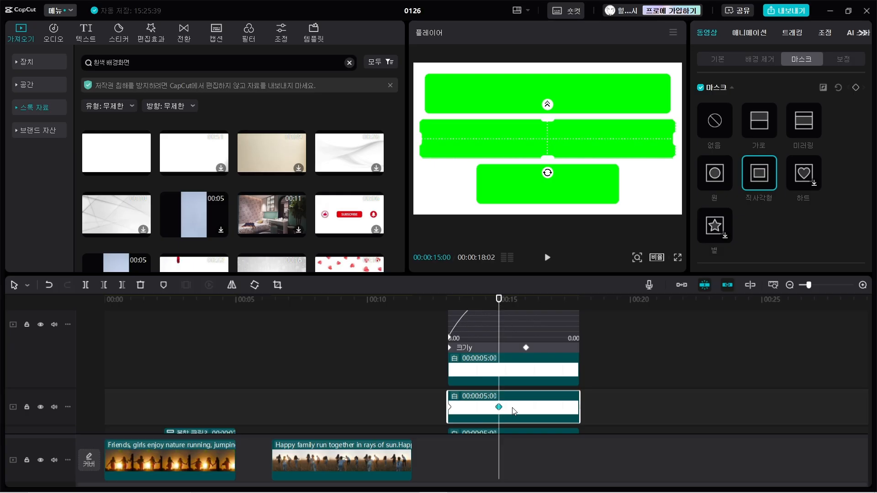
{"action": "right_click", "coordinate": [540, 411]}
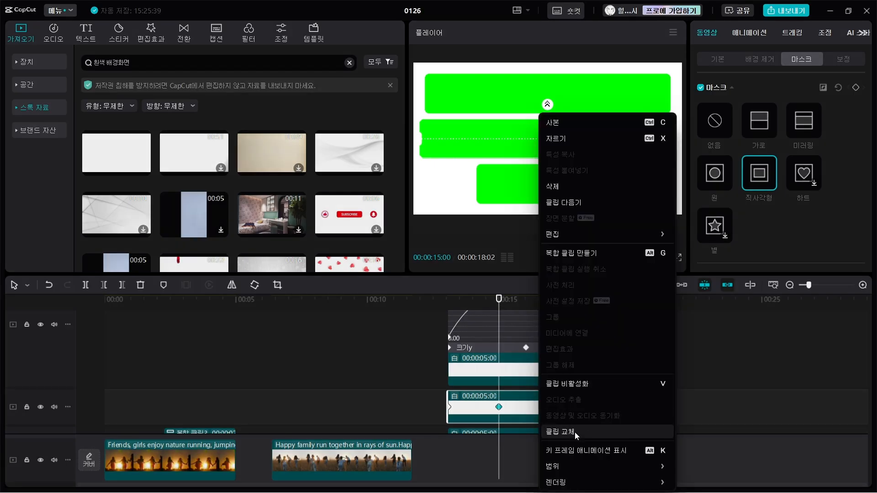
{"action": "left_click", "coordinate": [585, 449]}
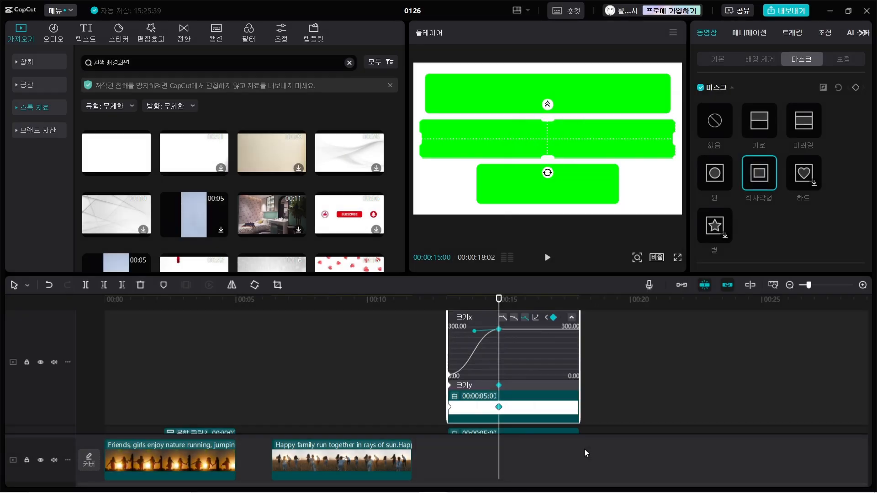
{"action": "left_click", "coordinate": [535, 318]}
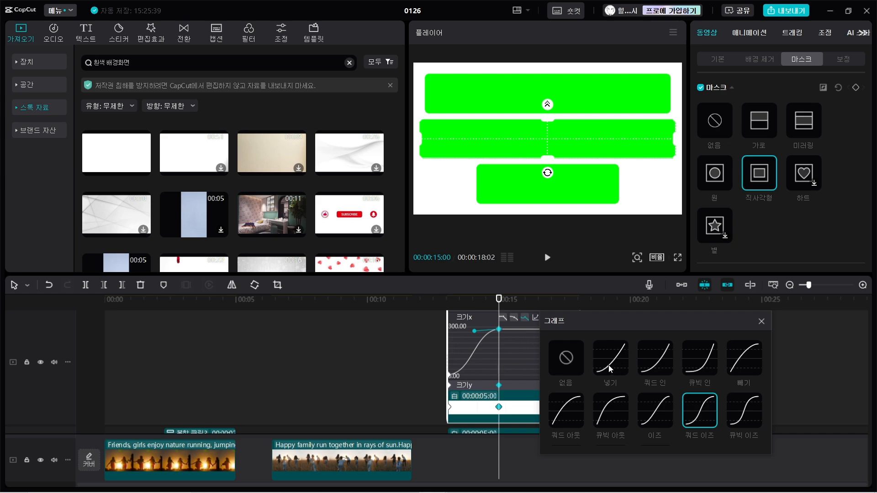
{"action": "left_click", "coordinate": [745, 410]}
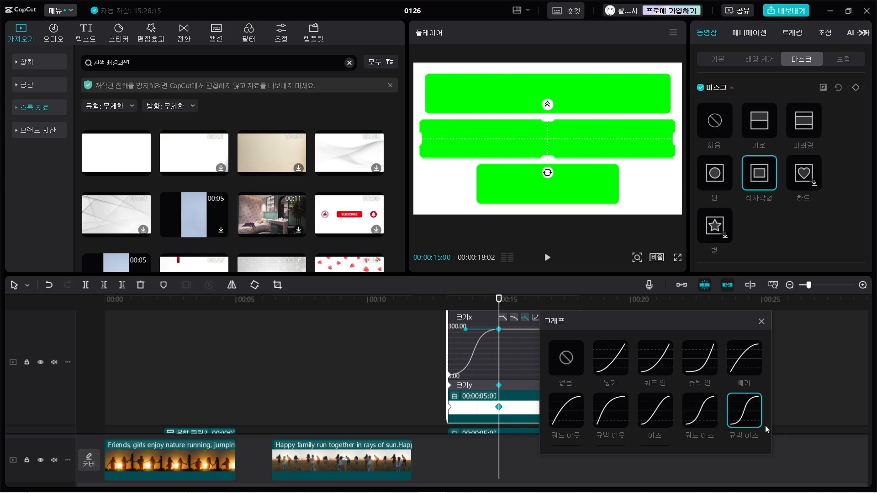
{"action": "left_click", "coordinate": [762, 321]}
Hide the middle bar's keyframe animation and play the three bars' animation from 00:00:13:02.
{"action": "right_click", "coordinate": [541, 414]}
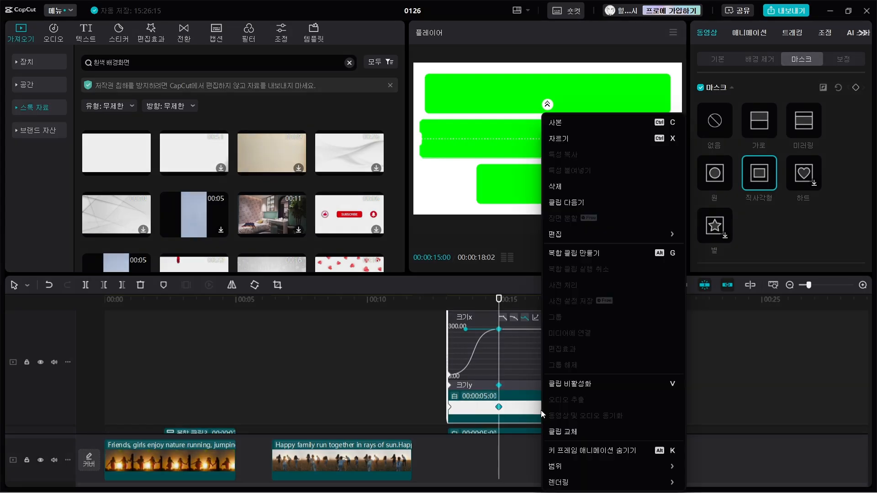
{"action": "left_click", "coordinate": [604, 450]}
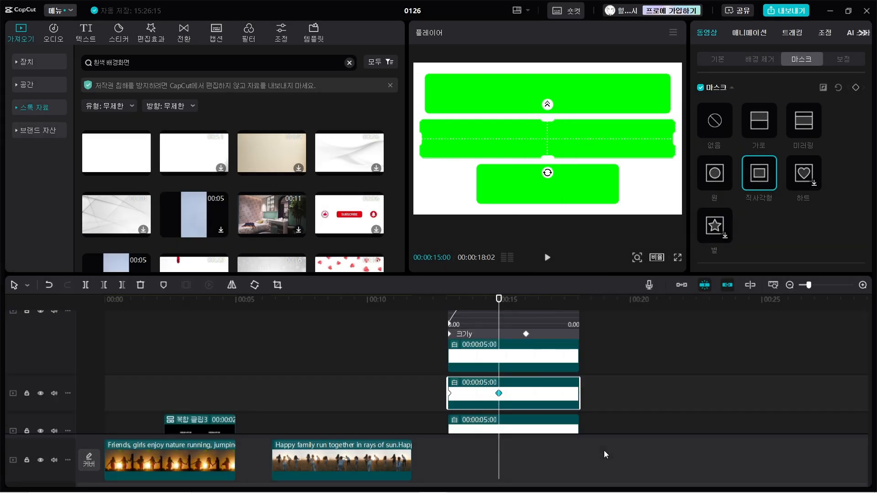
{"action": "left_click_drag", "start_coordinate": [498, 302], "coordinate": [448, 302]}
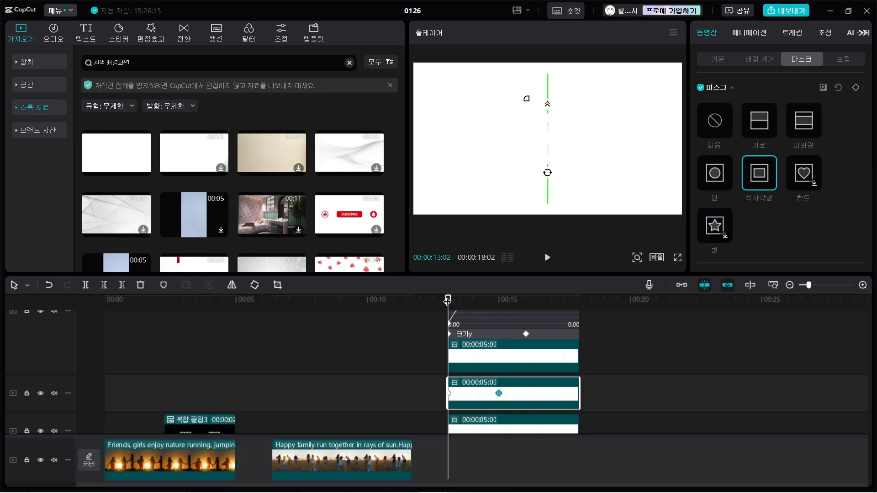
{"action": "key", "text": "space"}
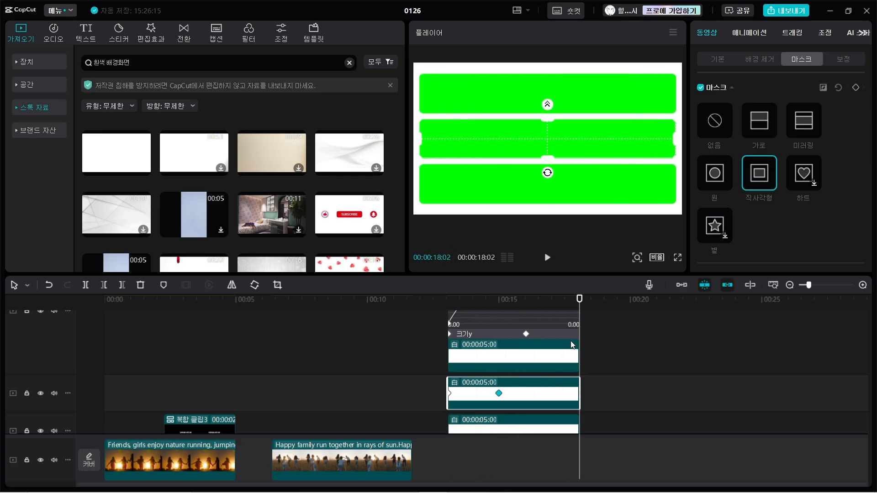
Hide the top bar clip's keyframe animation and look over the stacked bar clips and the white base clip.
{"action": "right_click", "coordinate": [544, 359]}
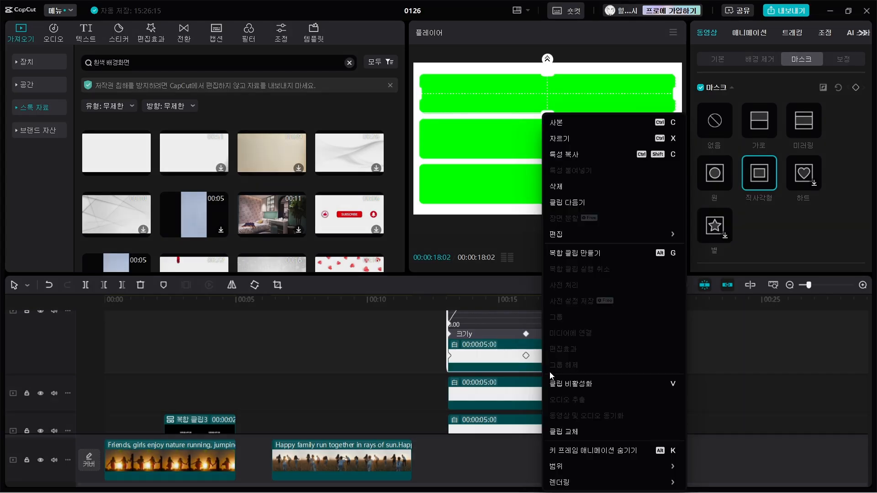
{"action": "left_click", "coordinate": [593, 451]}
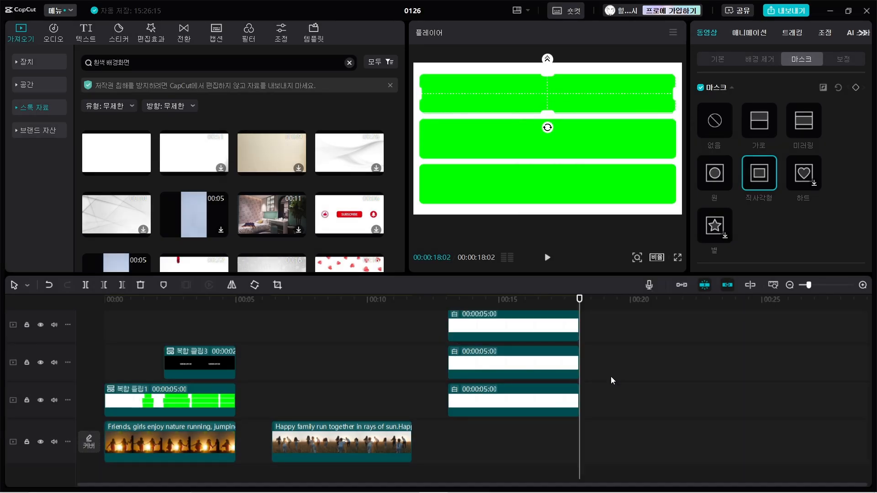
{"action": "left_click", "coordinate": [540, 401]}
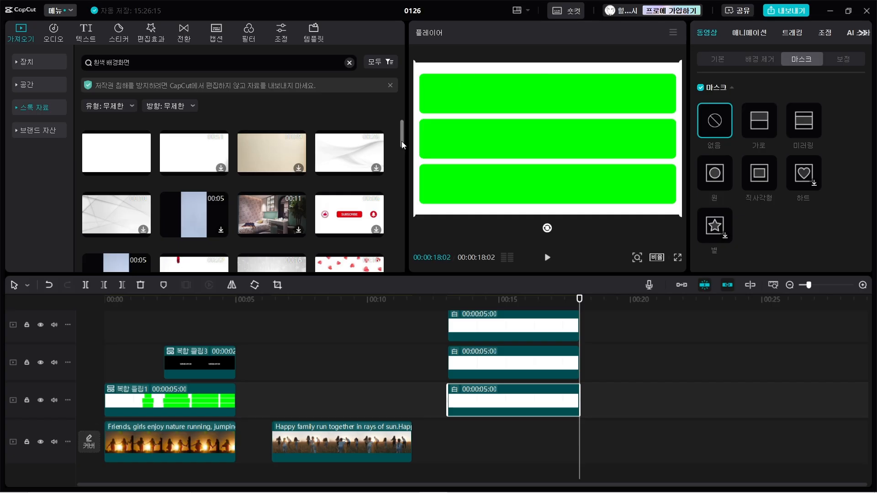
{"action": "left_click", "coordinate": [547, 355]}
{"action": "left_click", "coordinate": [537, 326]}
{"action": "scroll", "coordinate": [549, 331], "scroll_direction": "up", "scroll_amount": 1}
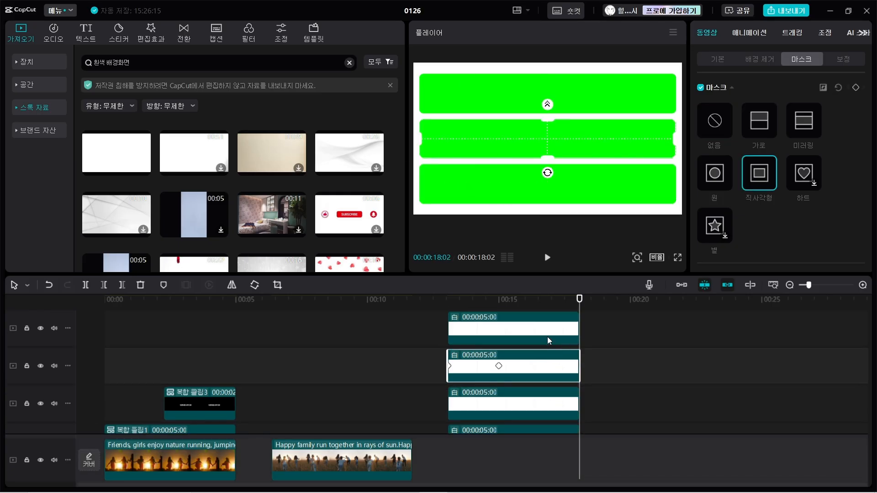
{"action": "left_click", "coordinate": [547, 332]}
{"action": "left_click", "coordinate": [556, 301]}
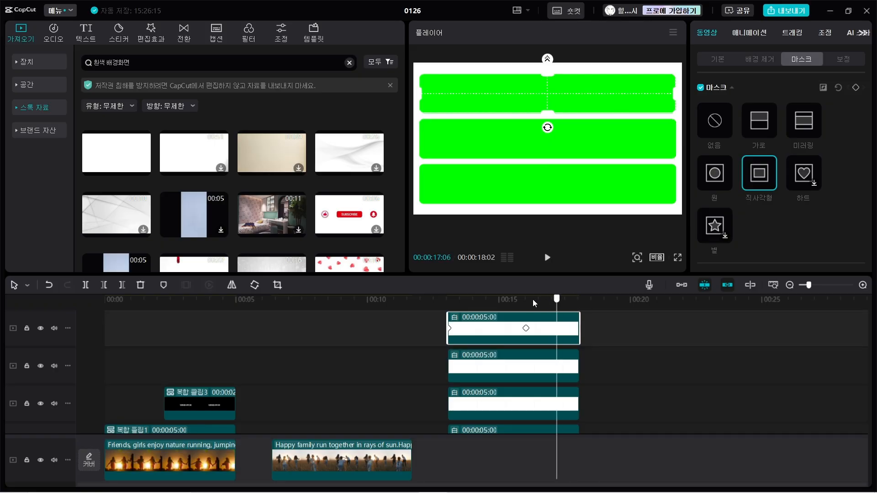
{"action": "left_click_drag", "start_coordinate": [533, 300], "coordinate": [506, 300]}
Combine the three bar clips and the base clip beneath them into one compound clip.
{"action": "left_click_drag", "start_coordinate": [644, 417], "coordinate": [467, 329]}
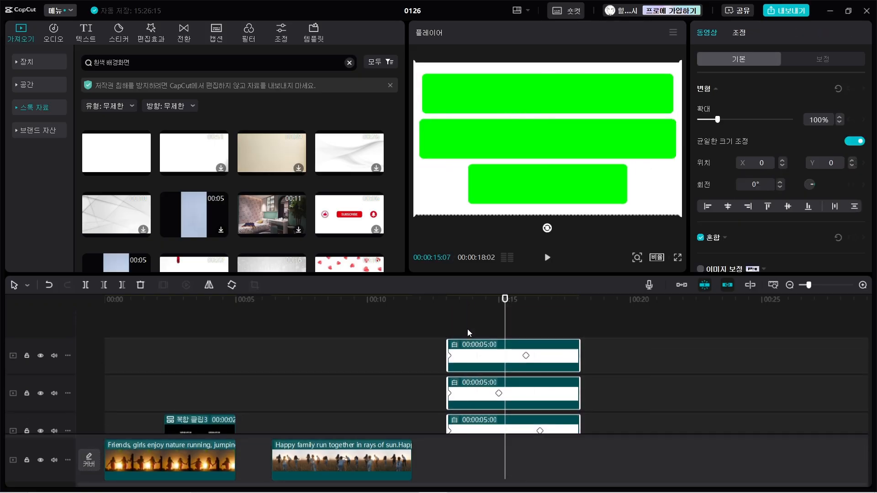
{"action": "right_click", "coordinate": [481, 356]}
{"action": "left_click", "coordinate": [517, 253]}
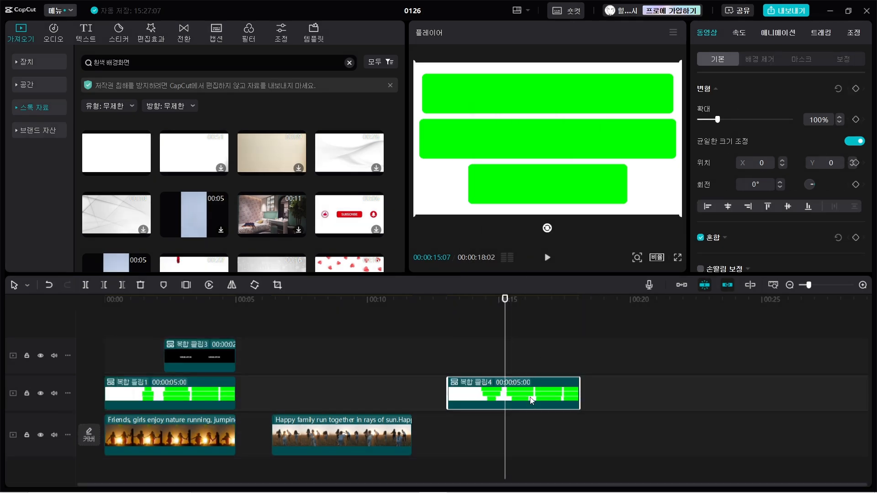
Lower the opacity of the bars' compound clip to 57%.
{"action": "left_click", "coordinate": [467, 300]}
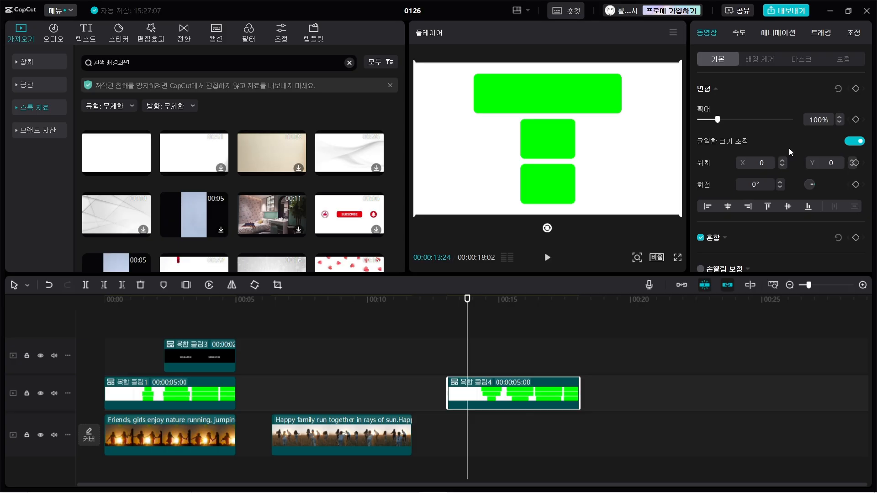
{"action": "scroll", "coordinate": [788, 124], "scroll_direction": "down", "scroll_amount": 1}
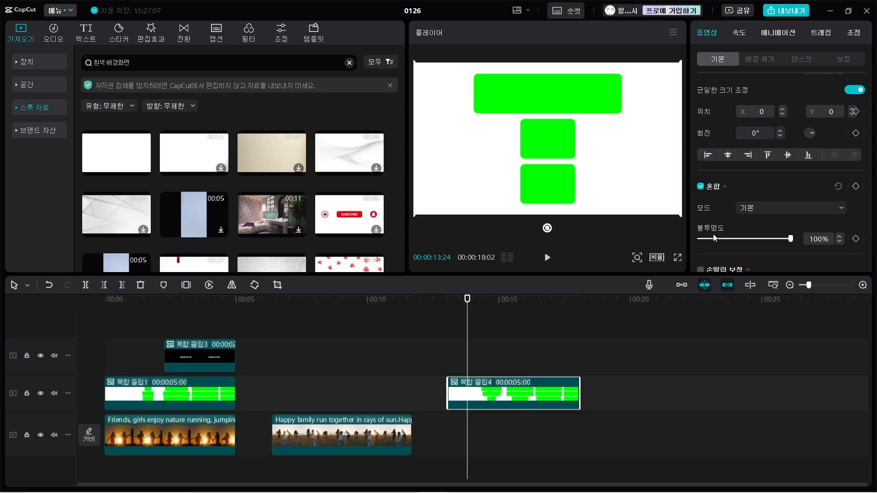
{"action": "left_click_drag", "start_coordinate": [793, 240], "coordinate": [752, 241]}
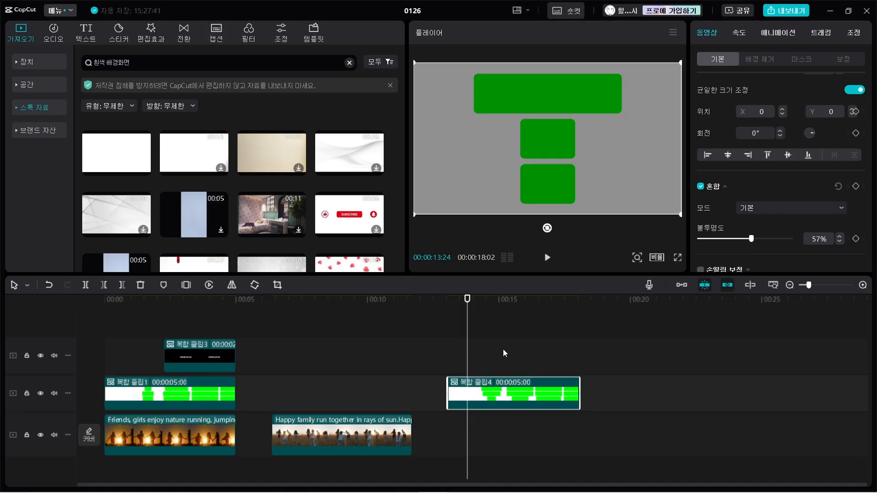
{"action": "left_click", "coordinate": [484, 357]}
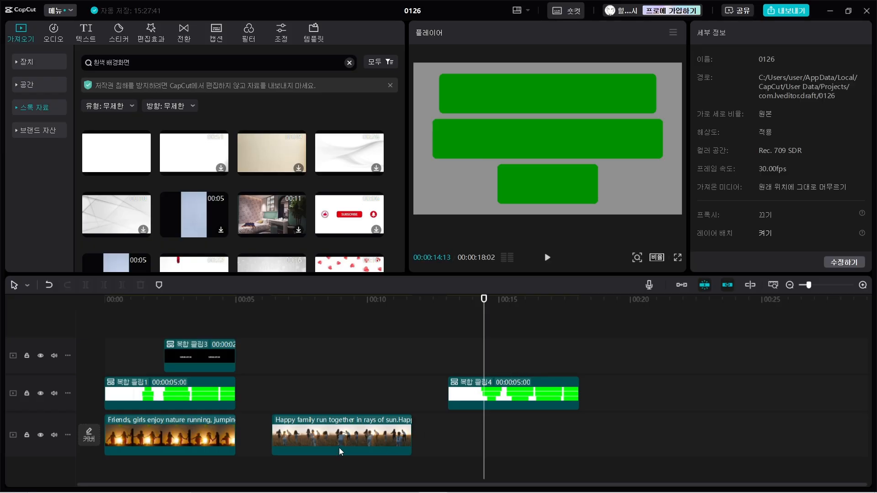
Move the running-family clip directly beneath the bars' compound clip, aligning their starts, and trim its end to match.
{"action": "left_click_drag", "start_coordinate": [336, 440], "coordinate": [524, 437]}
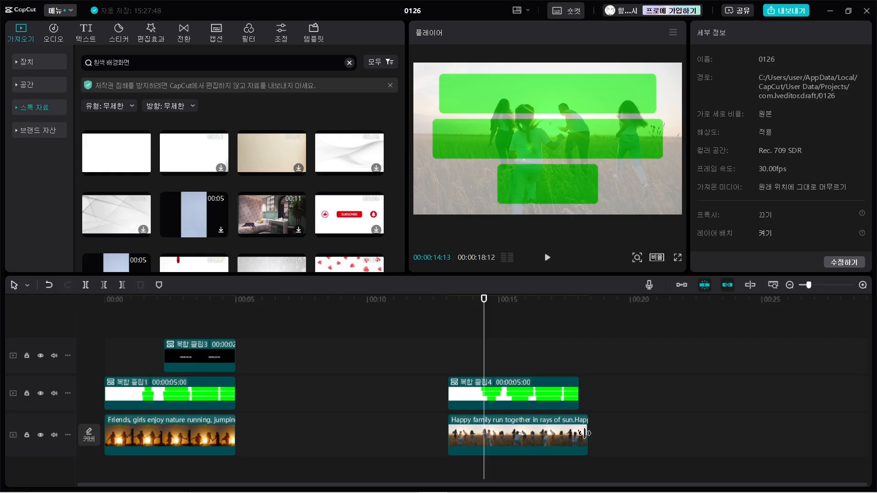
{"action": "left_click_drag", "start_coordinate": [590, 433], "coordinate": [580, 433]}
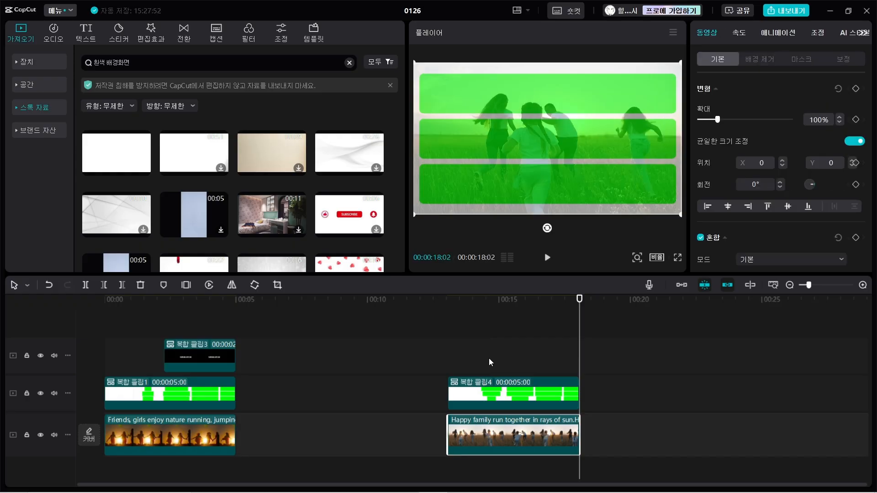
Apply a chroma key to the bars' compound clip, picking the green of the top bar as the key colour.
{"action": "left_click", "coordinate": [495, 346]}
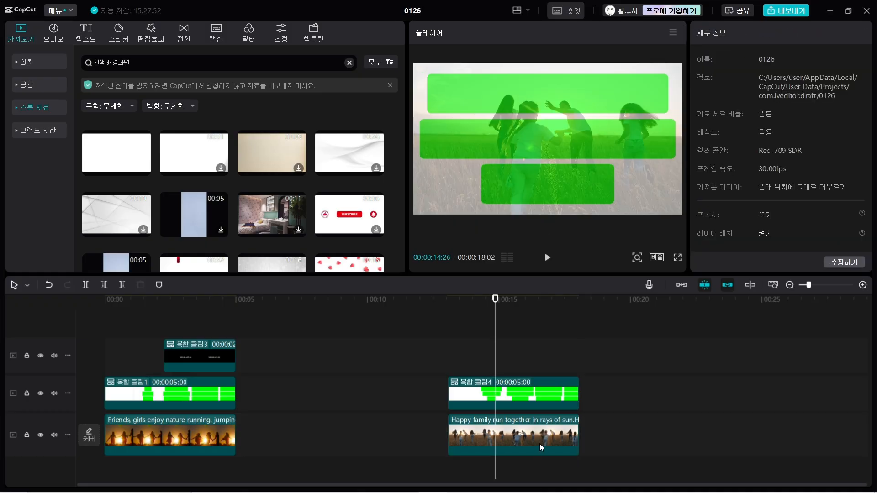
{"action": "left_click", "coordinate": [513, 398]}
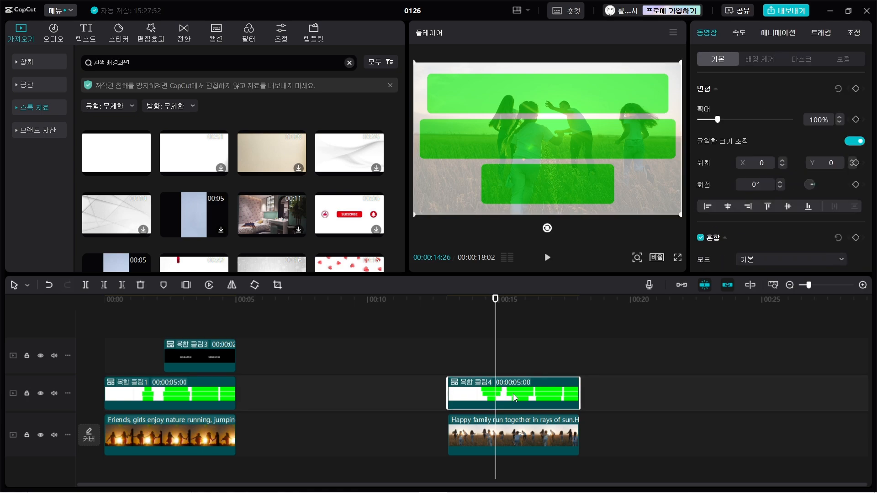
{"action": "left_click", "coordinate": [760, 59]}
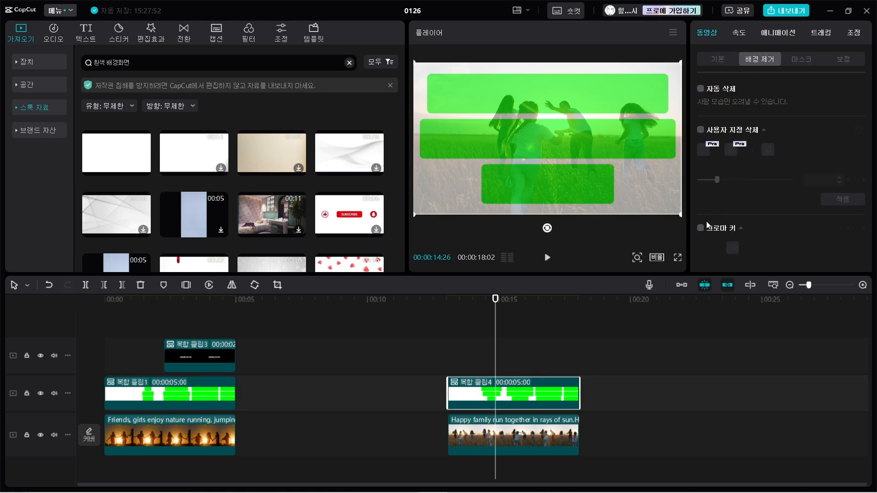
{"action": "left_click", "coordinate": [734, 248]}
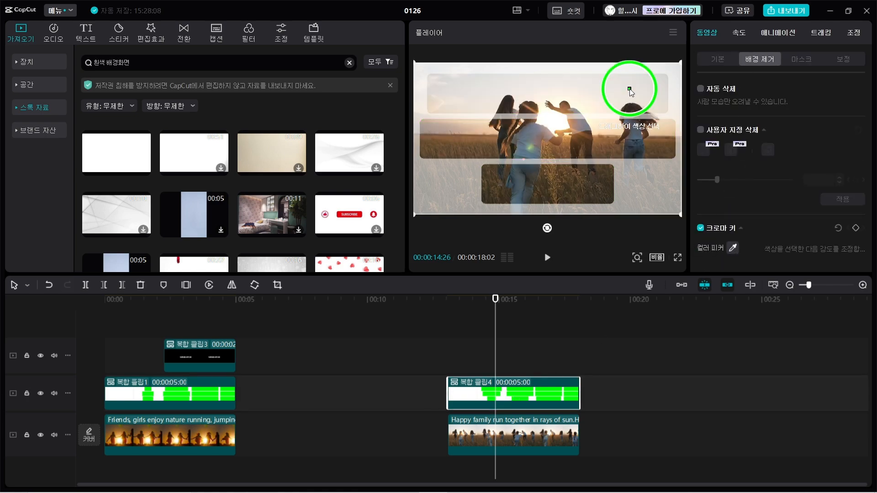
{"action": "left_click", "coordinate": [630, 90]}
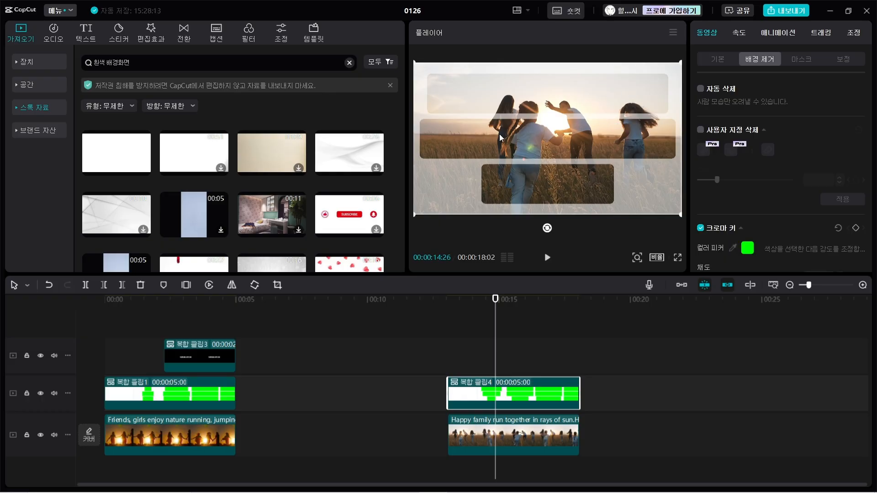
Play the keyed bars over the running-family clip from the compound clip's start to check the window effect.
{"action": "left_click_drag", "start_coordinate": [495, 300], "coordinate": [447, 311]}
{"action": "key", "text": "space"}
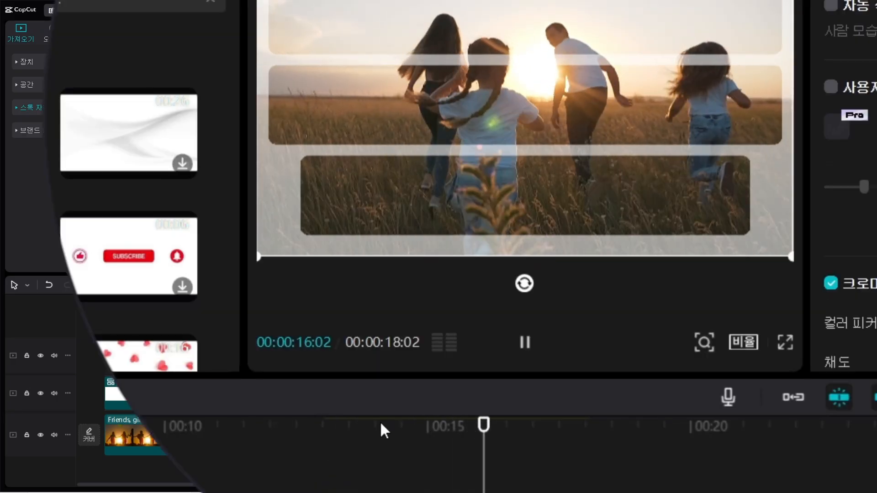
{"action": "key", "text": "space"}
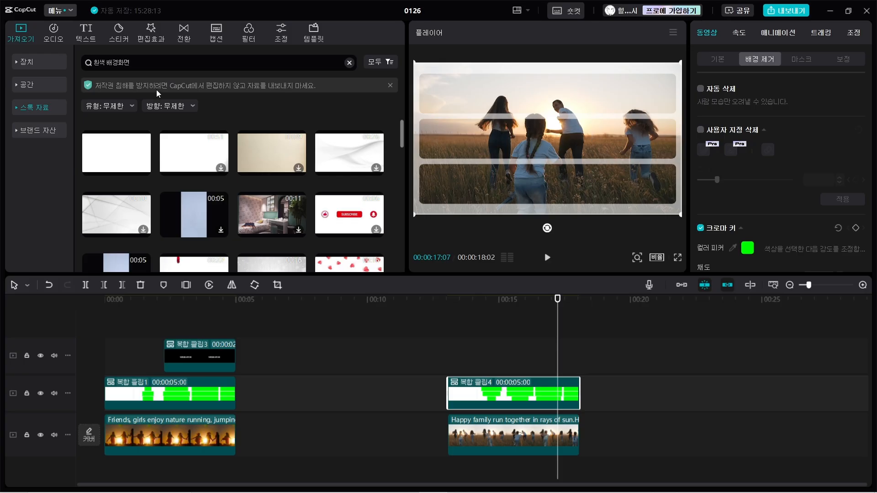
Add a basic text clip reading "마음으로청소년지도사" that spans the full length of the running-family section.
{"action": "left_click", "coordinate": [90, 36]}
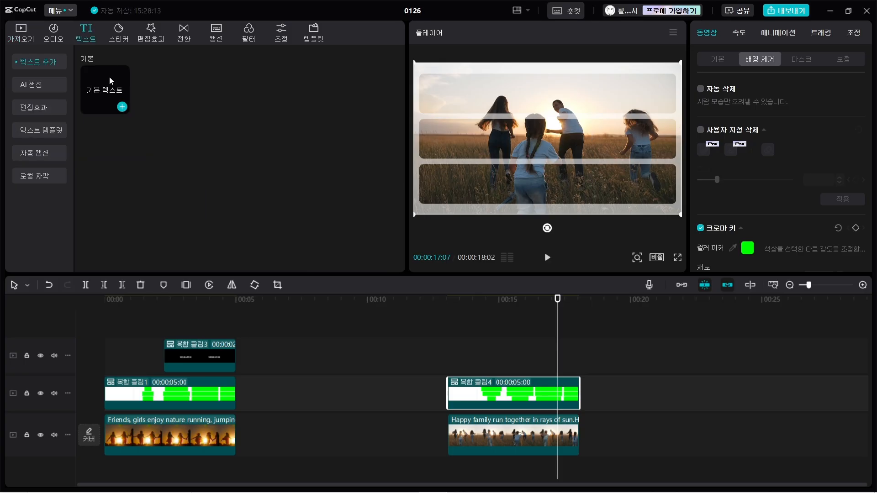
{"action": "left_click", "coordinate": [121, 106]}
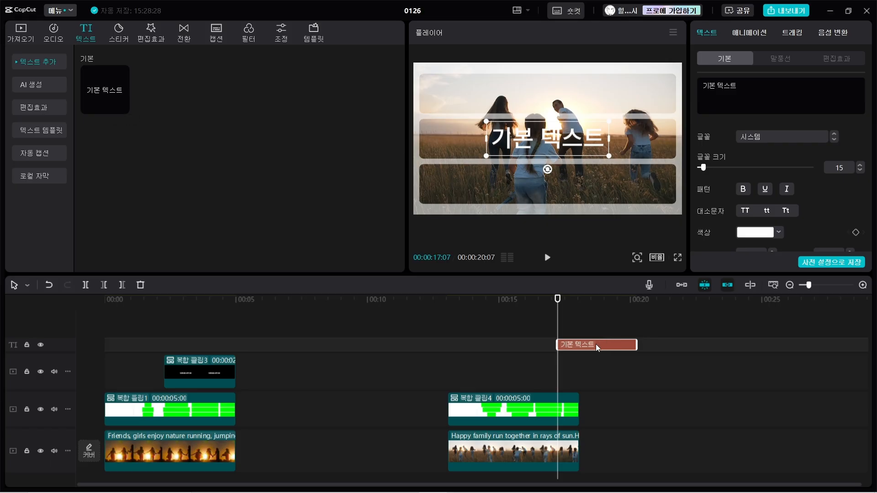
{"action": "left_click_drag", "start_coordinate": [596, 344], "coordinate": [578, 345]}
{"action": "left_click", "coordinate": [564, 337]}
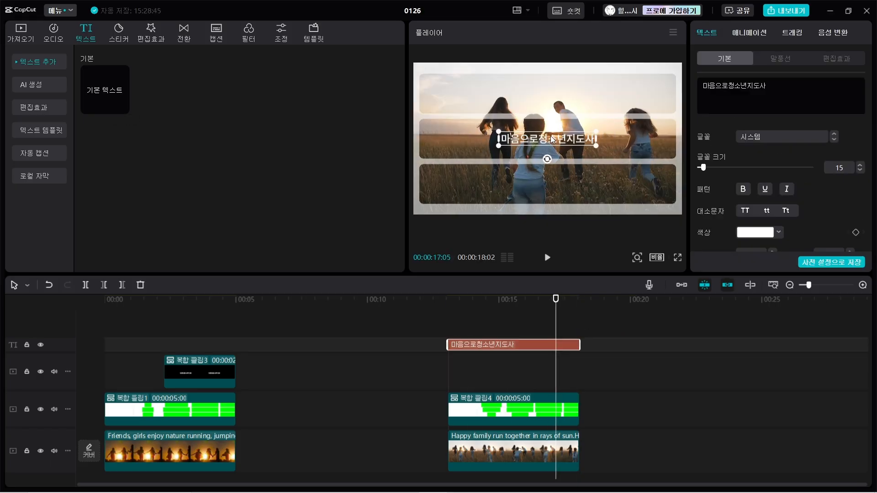
Place the title in the right part of the middle bar and style it with the 가나초콜릿 font and a dark-outlined text effect.
{"action": "left_click_drag", "start_coordinate": [553, 142], "coordinate": [626, 148]}
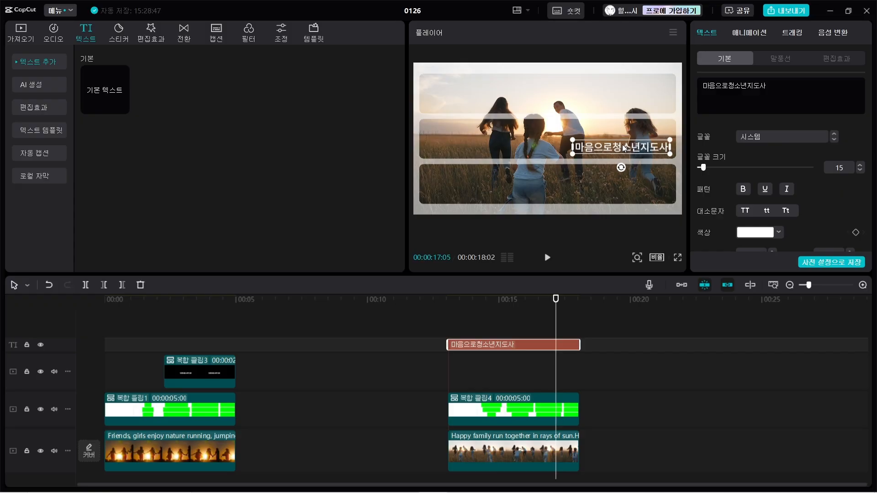
{"action": "left_click", "coordinate": [765, 129]}
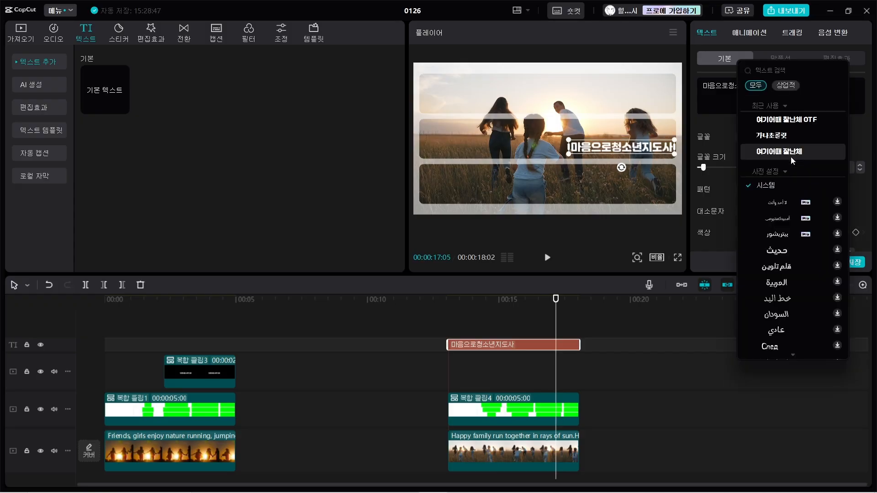
{"action": "left_click", "coordinate": [775, 139]}
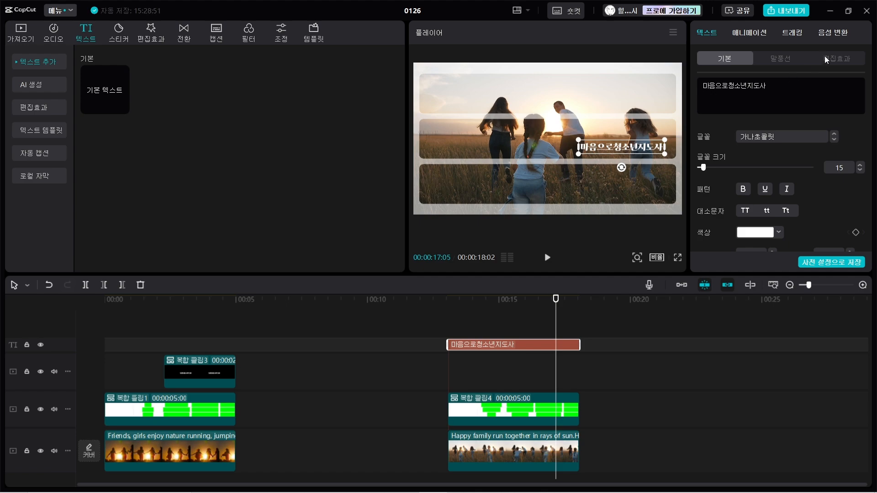
{"action": "left_click", "coordinate": [843, 57]}
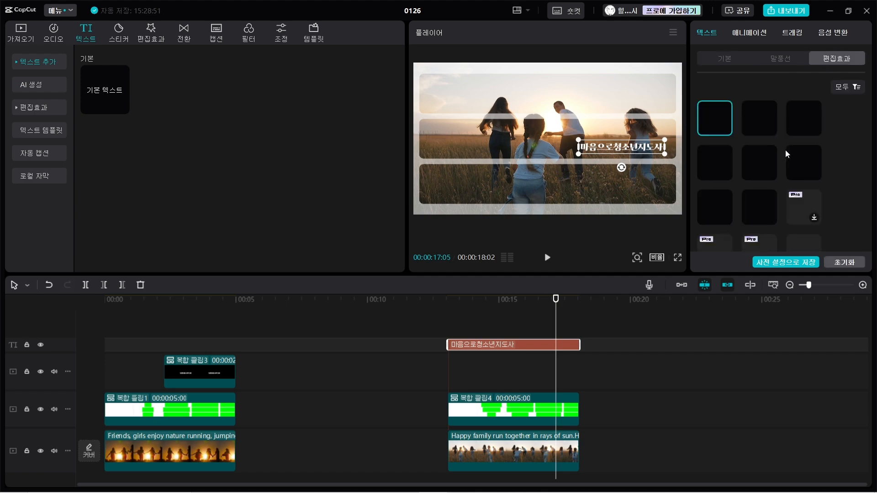
Give the title the 타자기 (typewriter) entrance animation with a length of 2.0 s.
{"action": "left_click", "coordinate": [755, 32]}
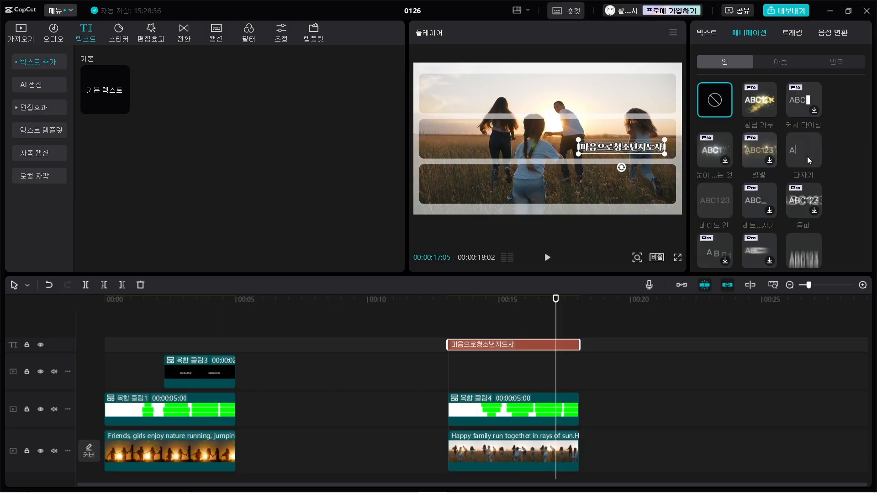
{"action": "left_click", "coordinate": [807, 156]}
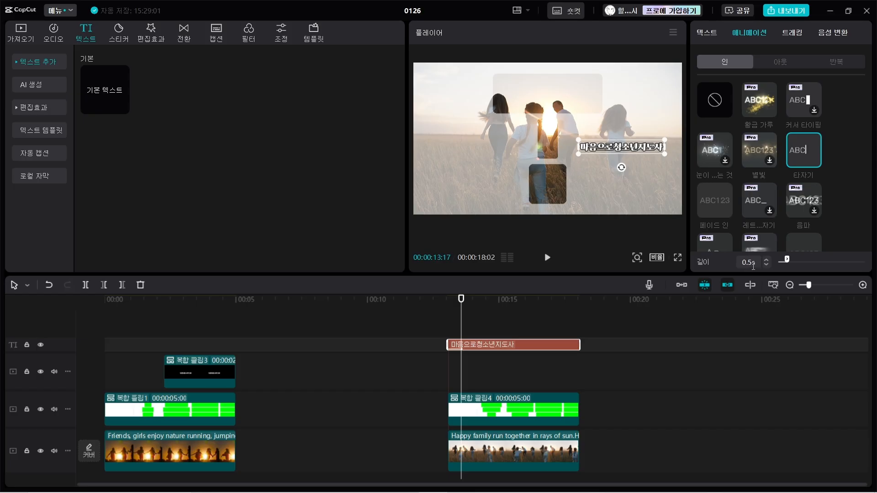
{"action": "left_click_drag", "start_coordinate": [753, 265], "coordinate": [733, 263]}
{"action": "type", "text": "2s"}
{"action": "key", "text": "Return"}
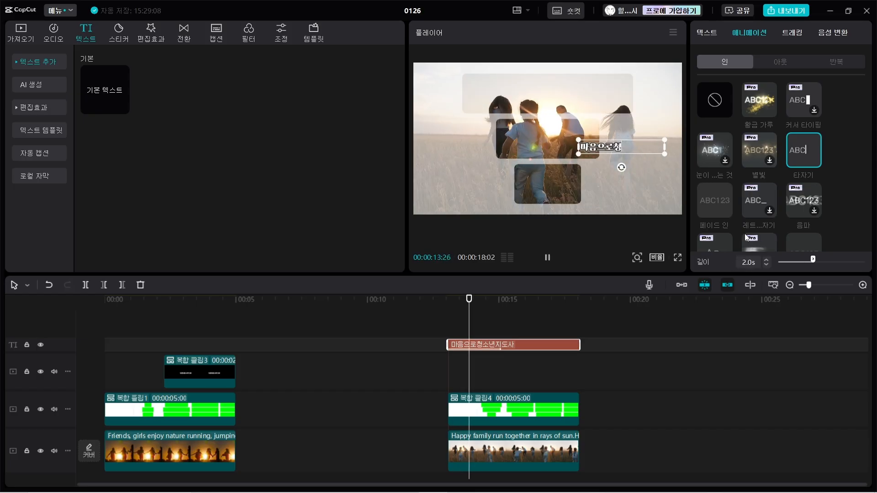
Preview the intro full screen to check the timing of the title animation against the widening bars.
{"action": "left_click", "coordinate": [678, 258]}
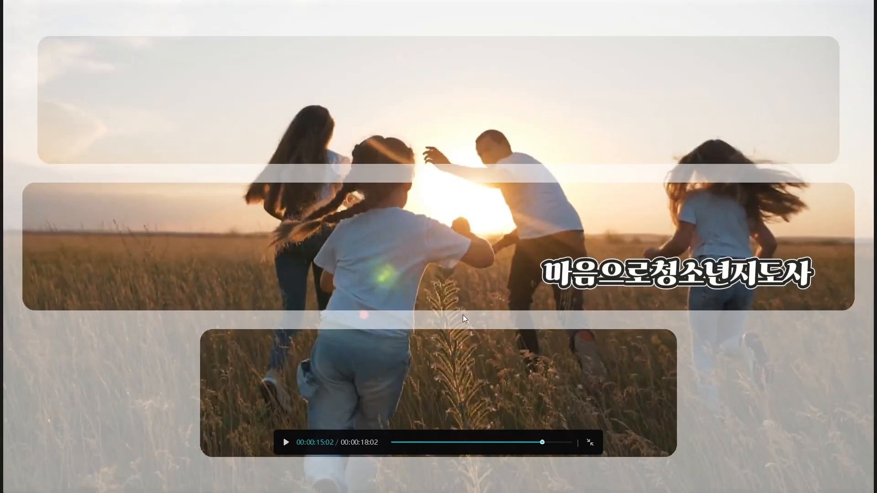
{"action": "left_click", "coordinate": [548, 441]}
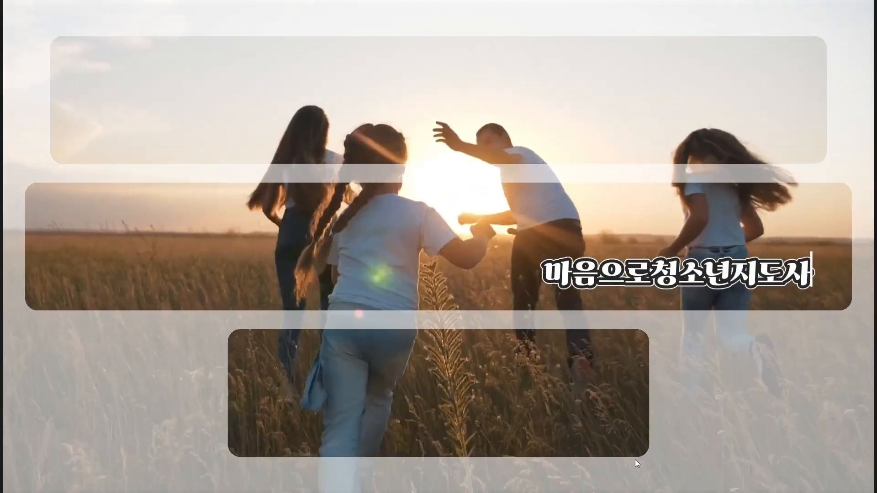
{"action": "key", "text": "Escape"}
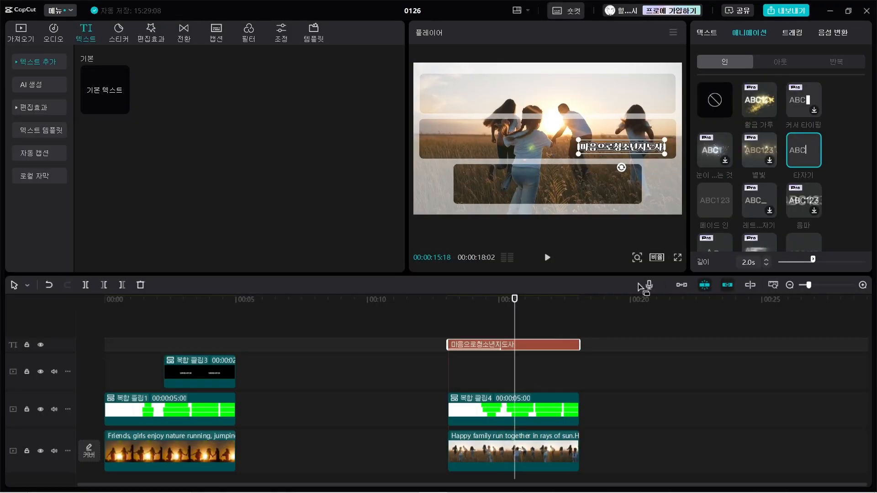
Trim the title's start to about 15 seconds on the timeline and play the section from the beginning.
{"action": "left_click_drag", "start_coordinate": [450, 342], "coordinate": [510, 343]}
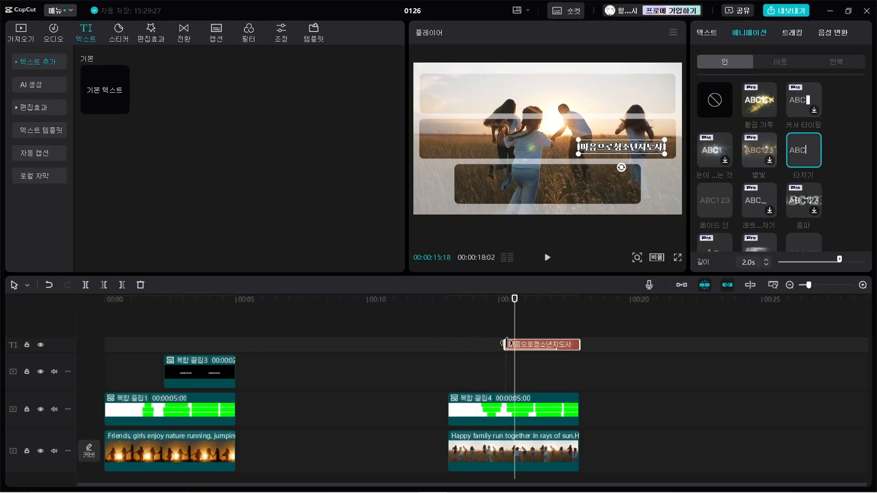
{"action": "left_click", "coordinate": [440, 337]}
{"action": "key", "text": "space"}
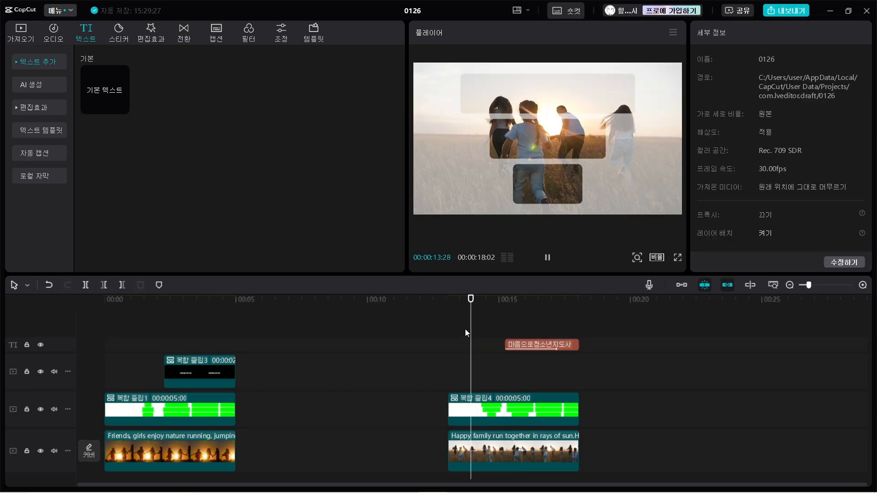